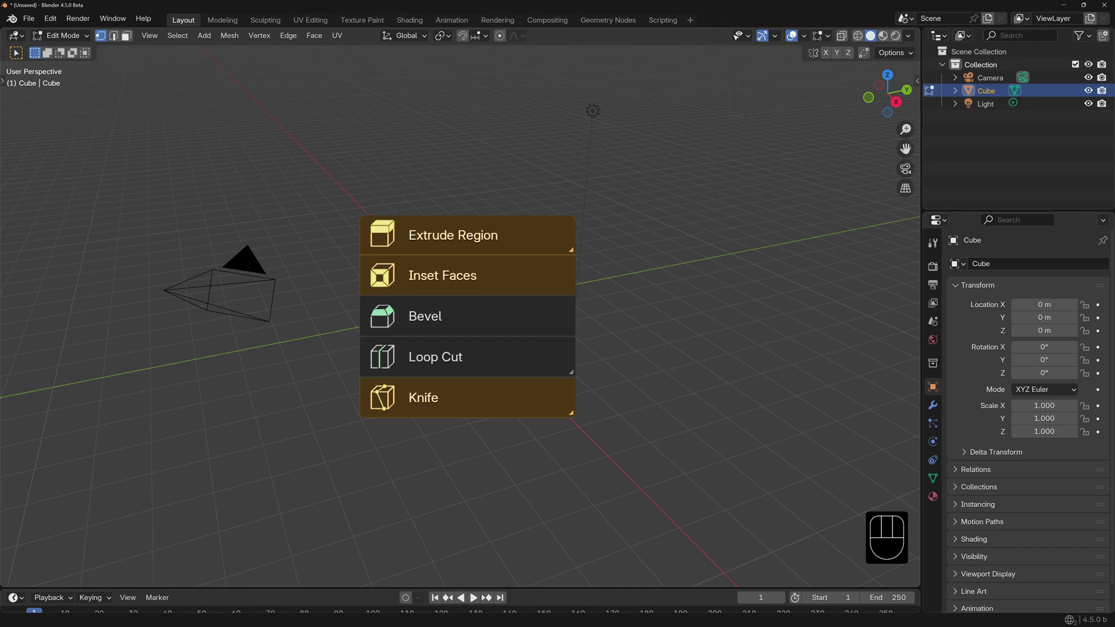
# Leave Edit Mode so the default cube is back in Object Mode
pyautogui.press('Tab')
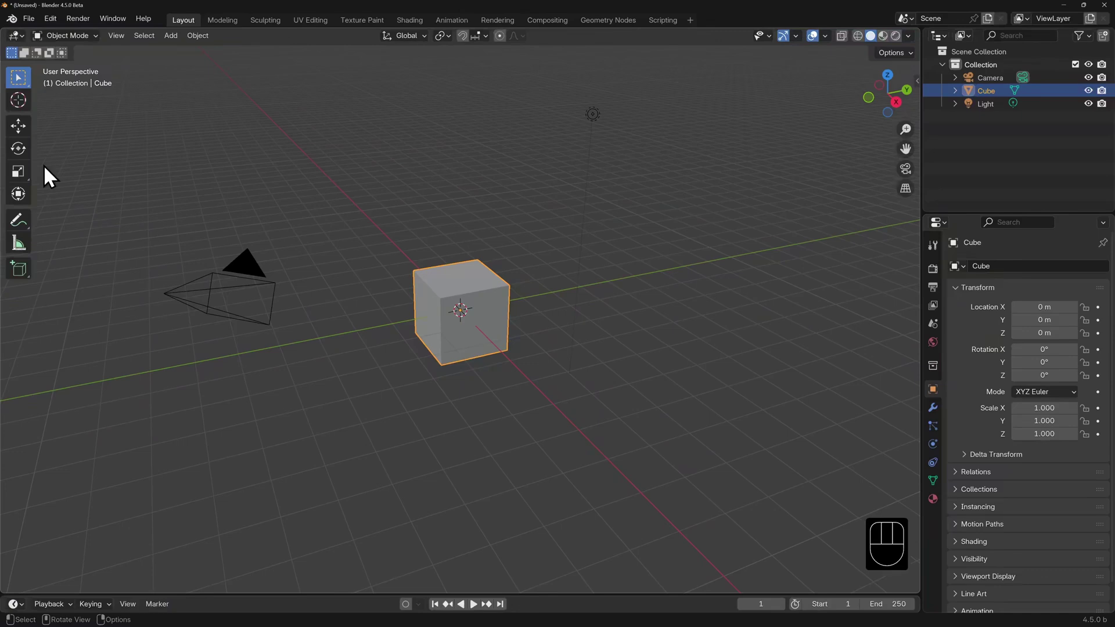
# Show the toolbar with T and widen it so tool names appear beside their icons
pyautogui.press('t')
pyautogui.press('t')
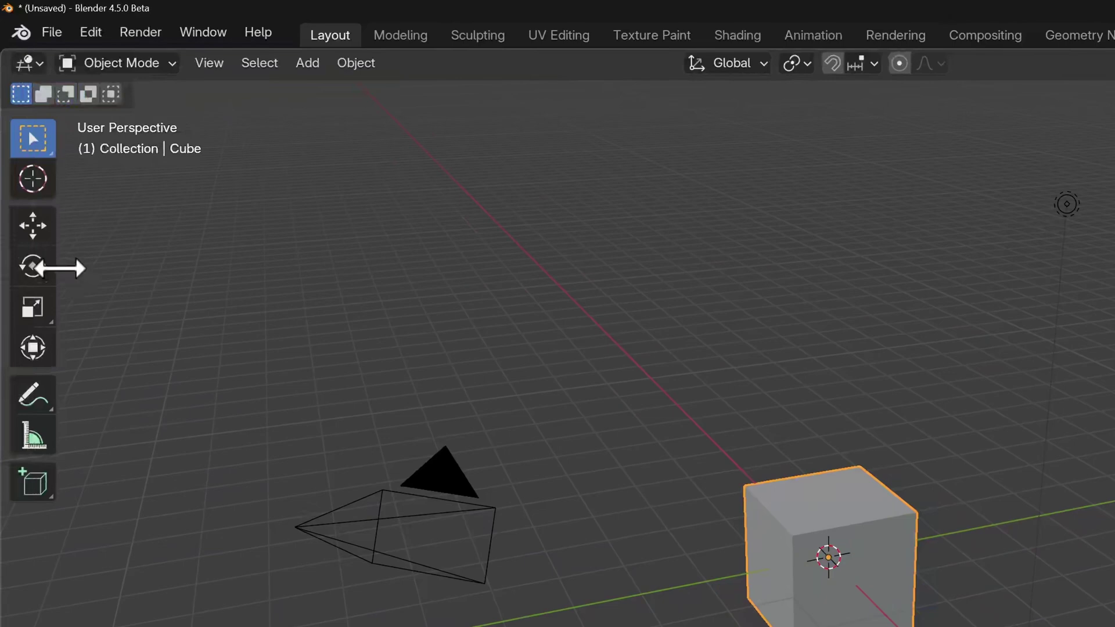
pyautogui.moveTo(61, 268); pyautogui.dragTo(192, 271)
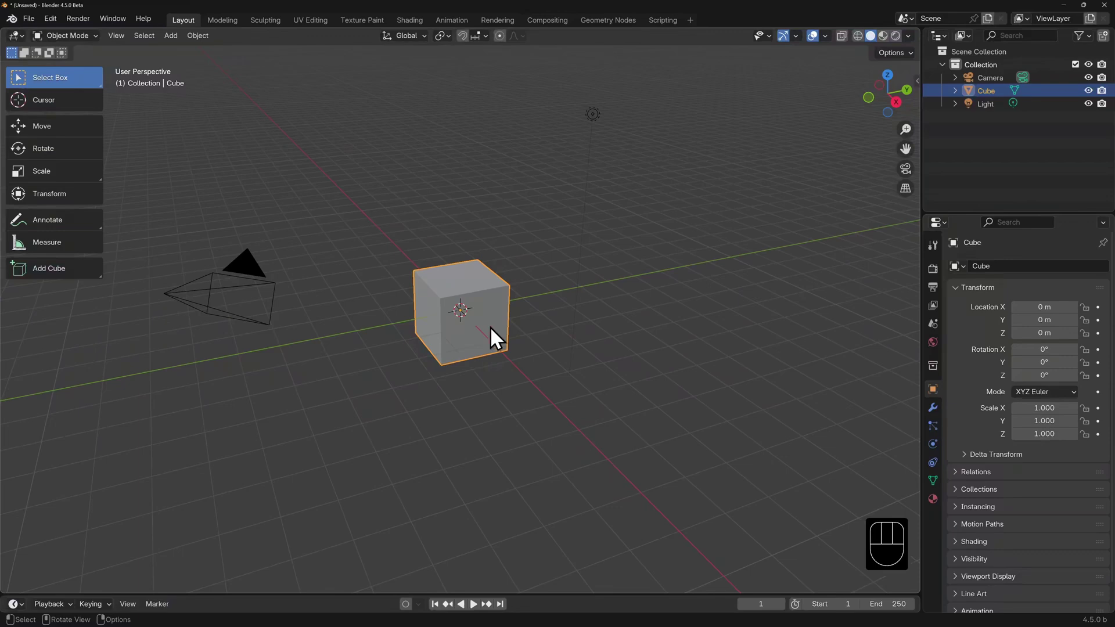
pyautogui.press('Tab')
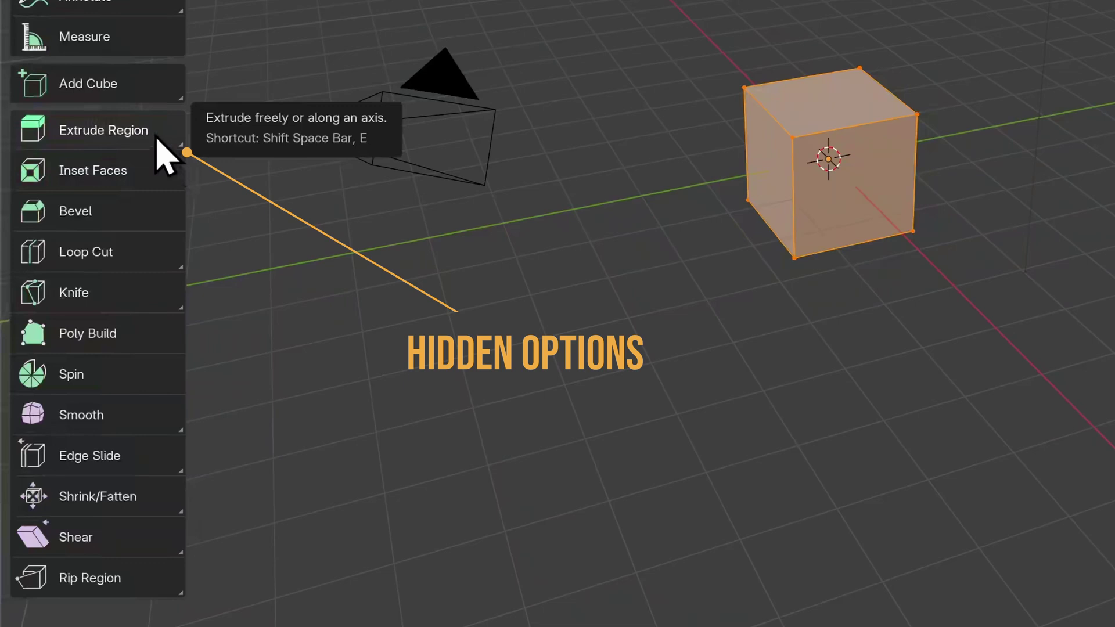
# Browse the Extrude flyout, try Extrude to Cursor, and settle on Extrude Region
pyautogui.click(180, 134)
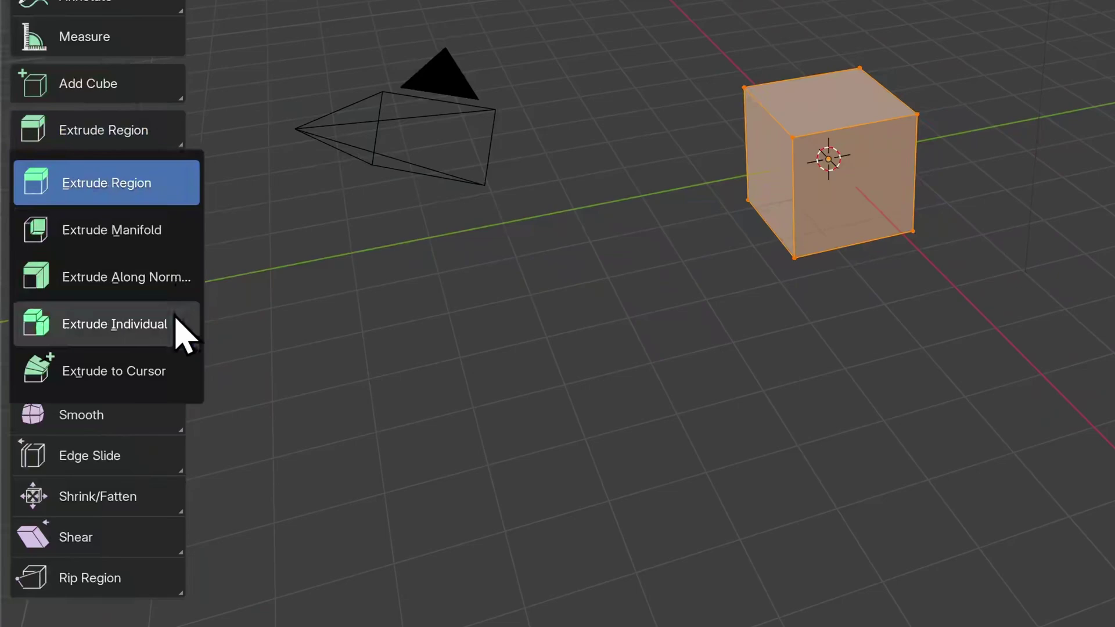
pyautogui.click(174, 375)
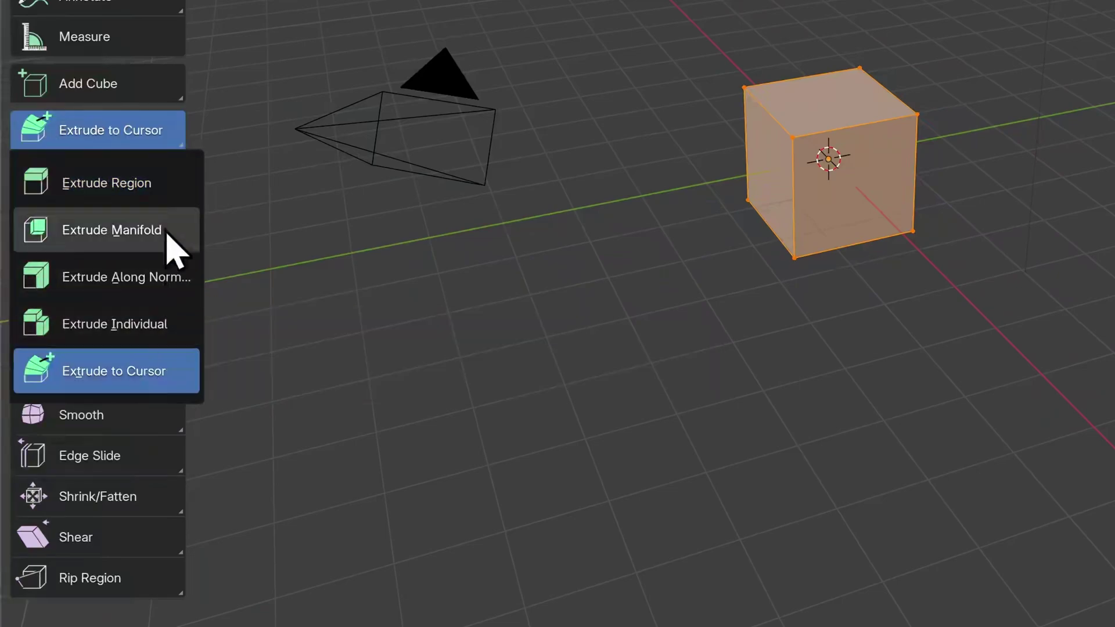
pyautogui.click(165, 190)
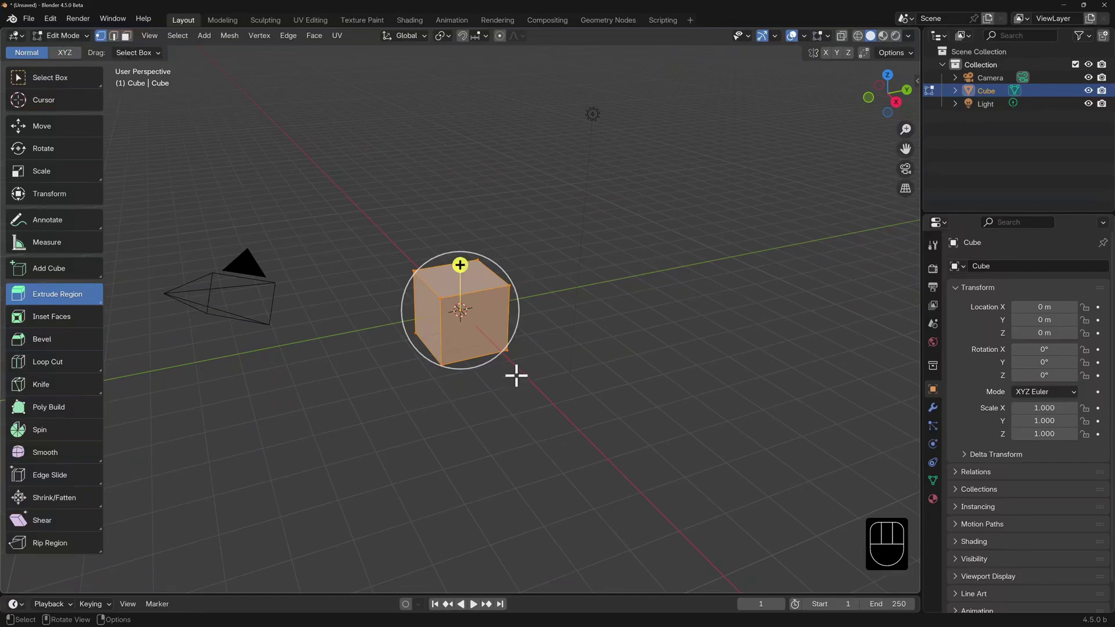
# In face select, extrude the cube's front face outward twice, bending it at an angle
pyautogui.press('3')
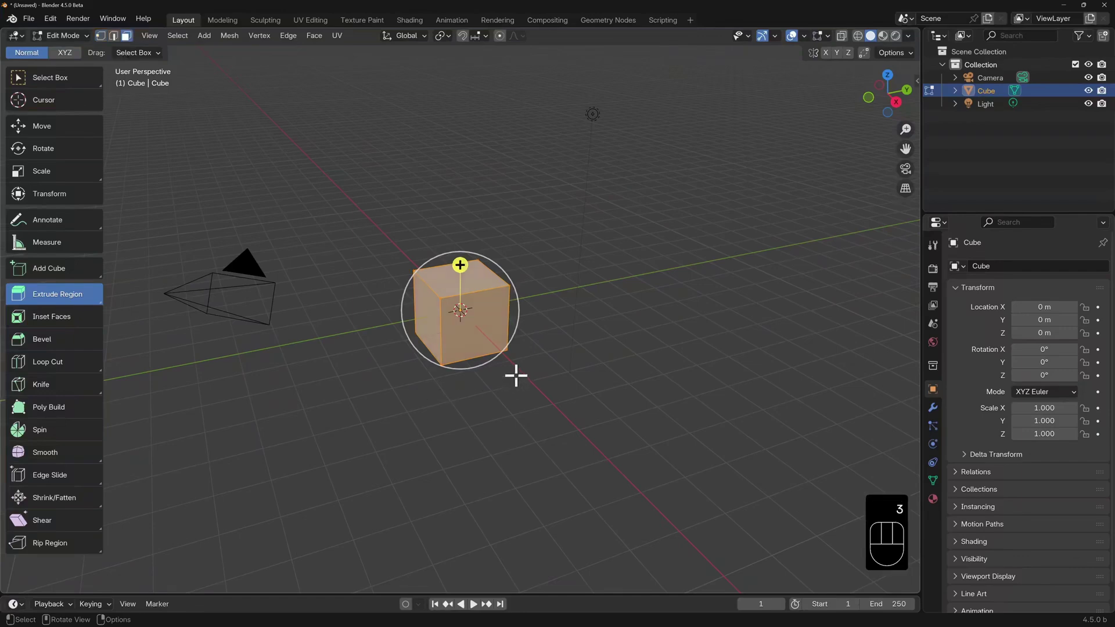
pyautogui.click(483, 327)
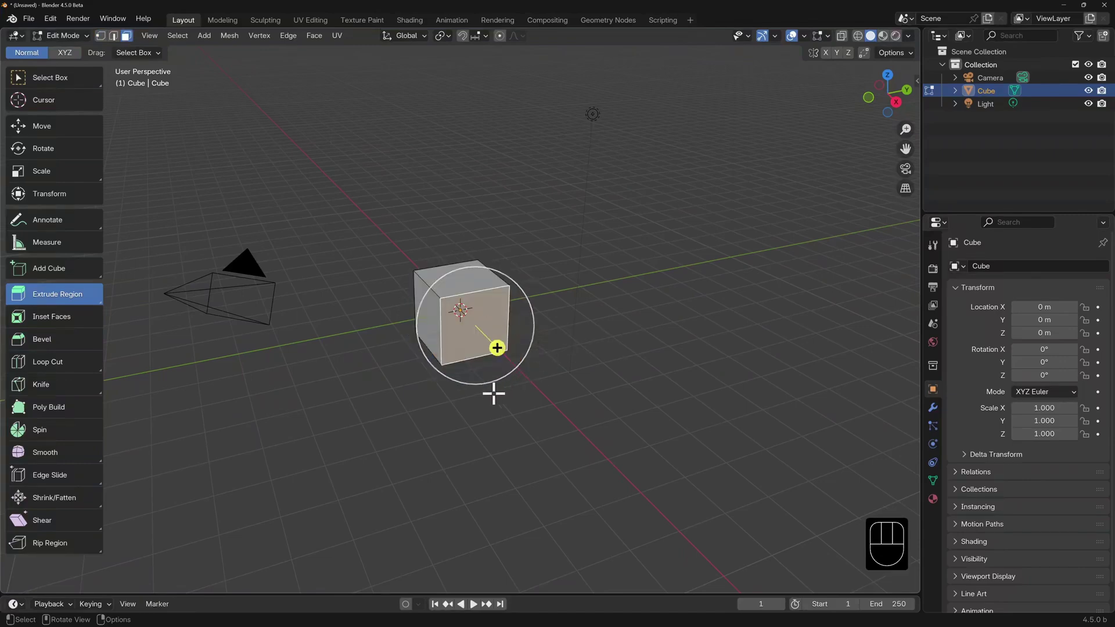
pyautogui.moveTo(498, 348); pyautogui.dragTo(646, 405)
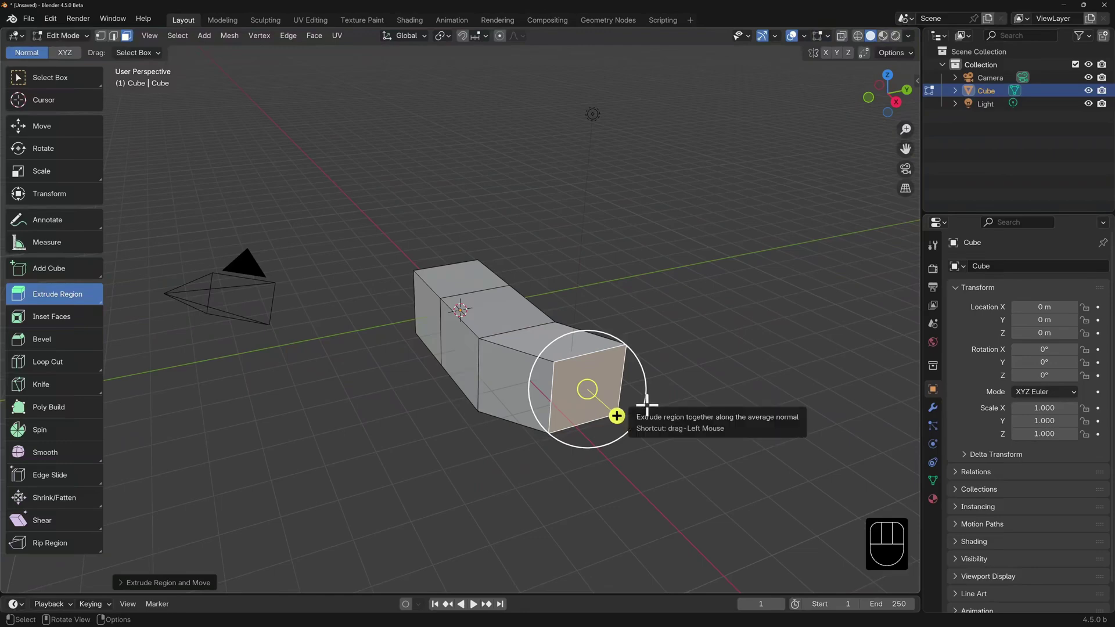
pyautogui.moveTo(587, 386)
pyautogui.mouseDown()
pyautogui.moveTo(560, 400)
pyautogui.moveTo(548, 373)
pyautogui.moveTo(541, 437)
pyautogui.moveTo(507, 438)
pyautogui.moveTo(555, 418)
pyautogui.moveTo(585, 368)
pyautogui.moveTo(601, 373)
pyautogui.mouseUp()
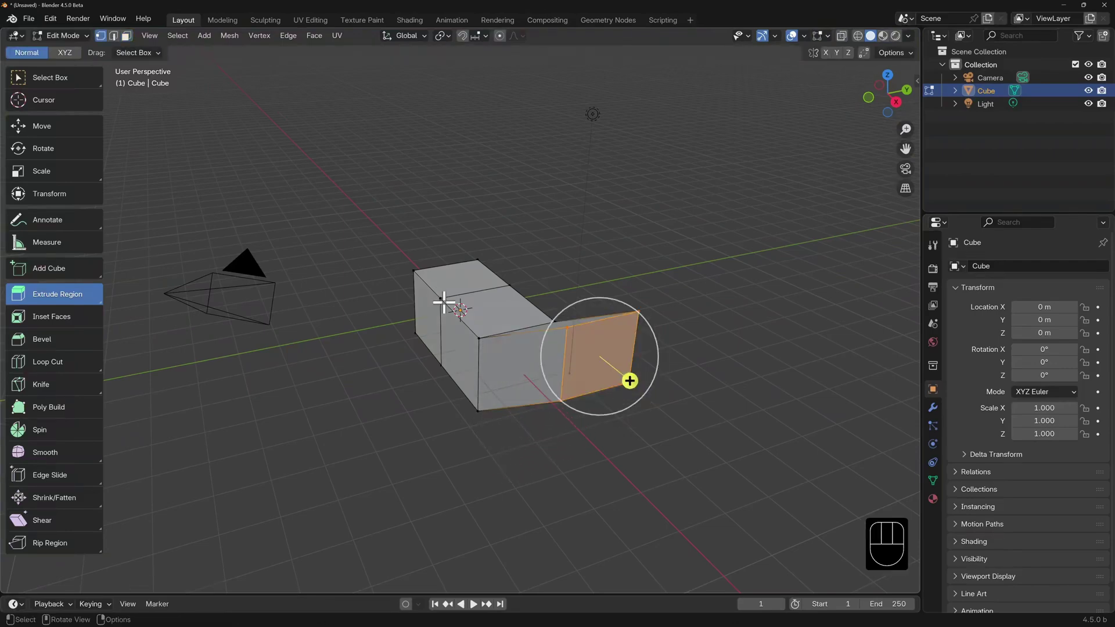
pyautogui.press('2')
pyautogui.click(443, 301)
# In edge select, extrude edges and pull a top edge up into a standing flap
pyautogui.moveTo(406, 269); pyautogui.dragTo(378, 255)
pyautogui.click(475, 294)
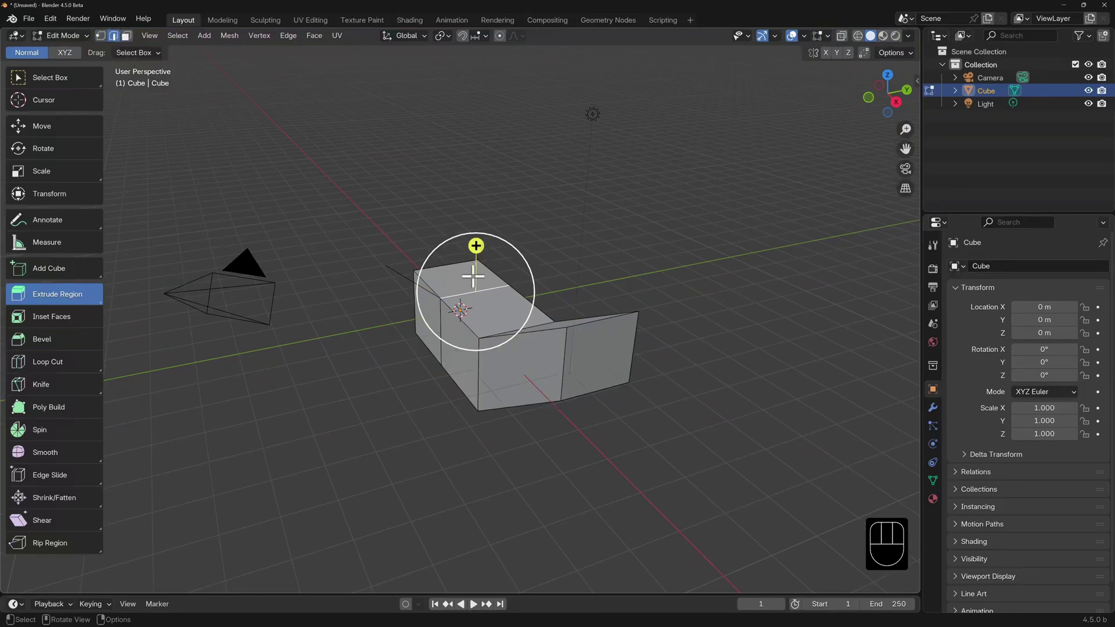
pyautogui.moveTo(473, 242); pyautogui.dragTo(514, 194)
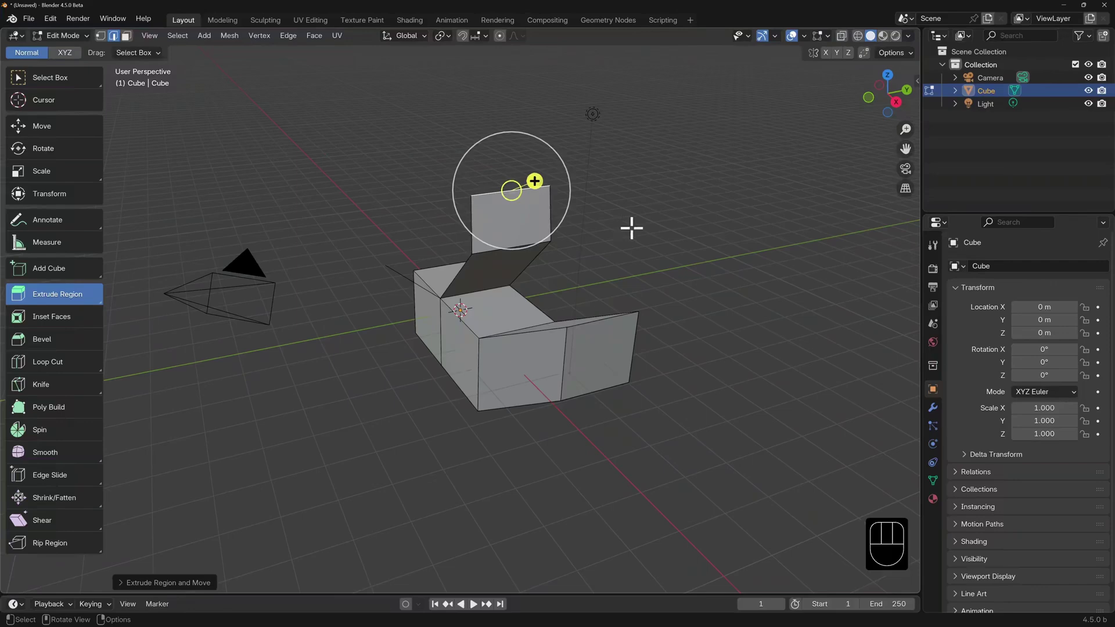
# Extrude the left side face outward, then extrude the new box's top face upward
pyautogui.press('w')
pyautogui.press('3')
pyautogui.click(454, 344)
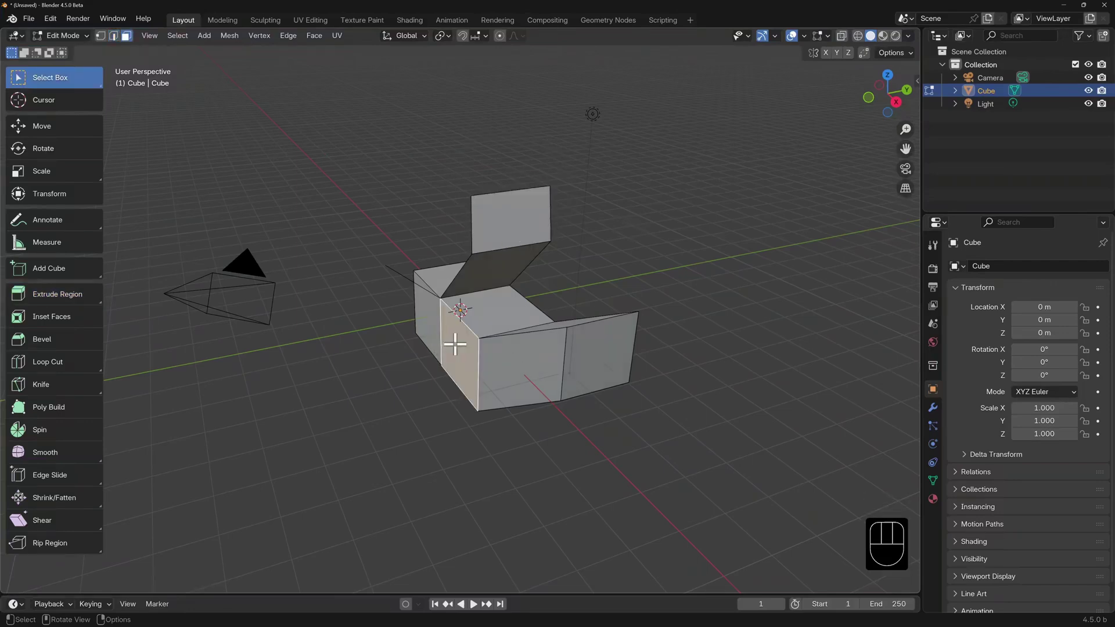
pyautogui.press('e')
pyautogui.click(386, 358)
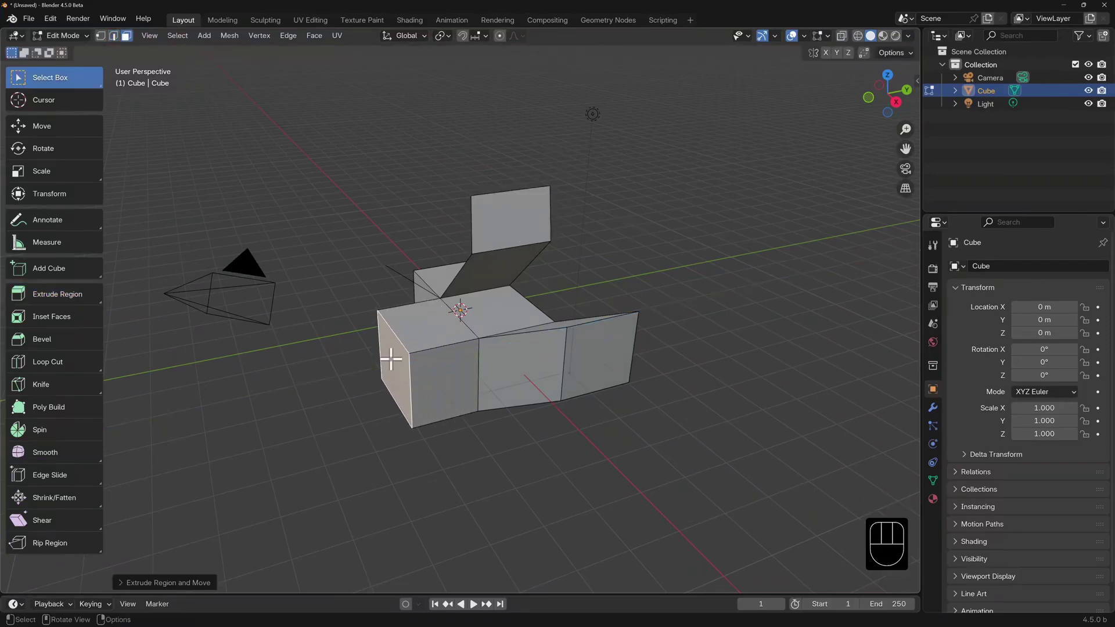
pyautogui.click(419, 335)
pyautogui.press('e')
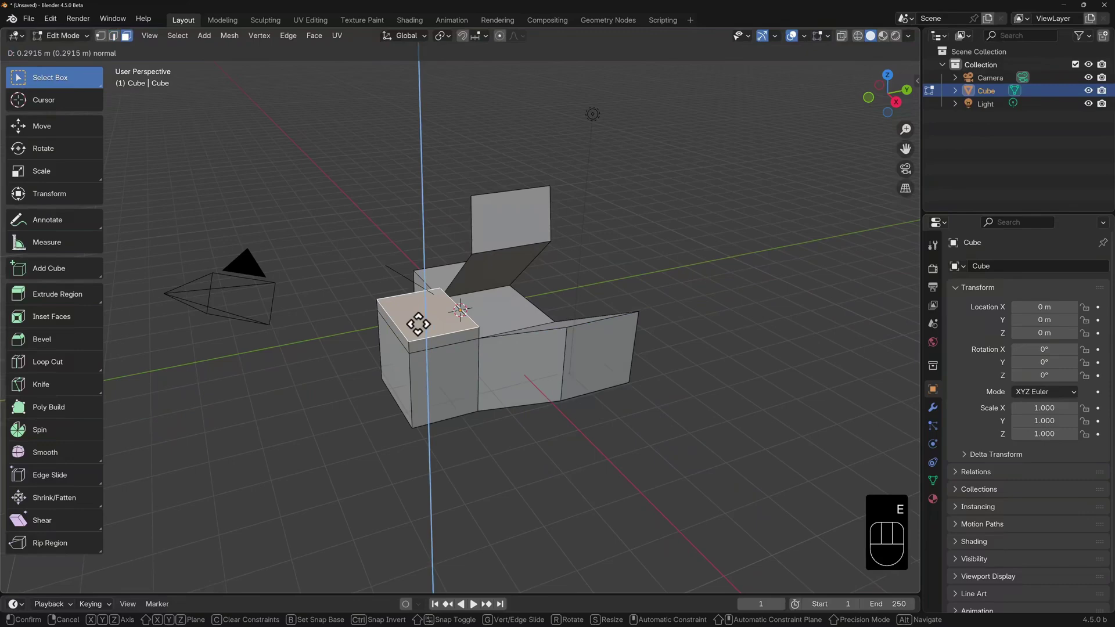
pyautogui.click(418, 256)
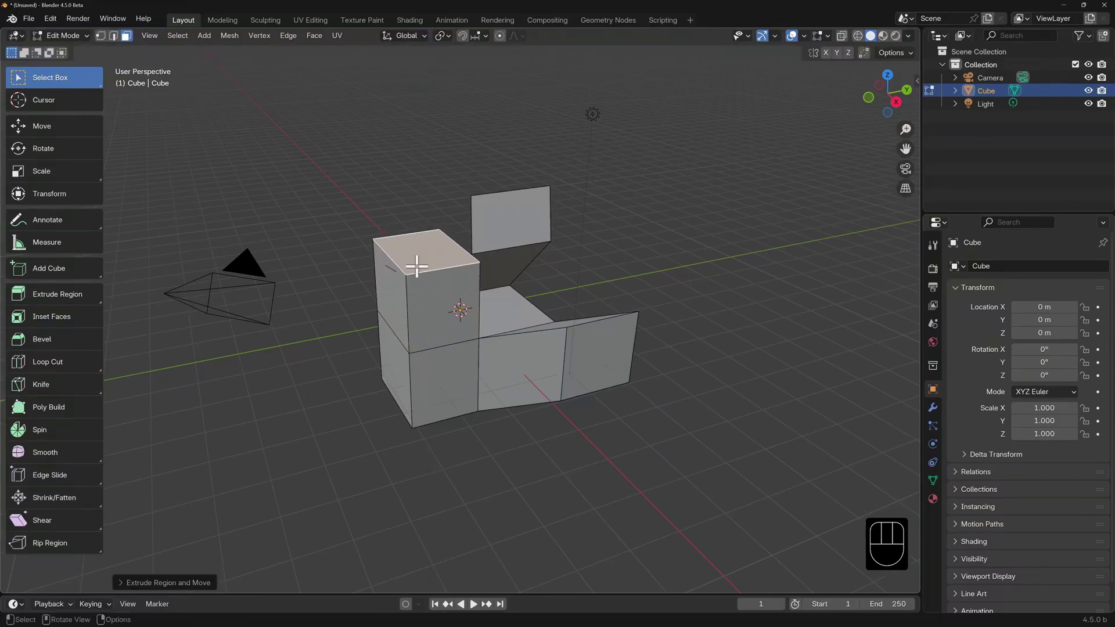
# Extrude the lower box's front face forward and the upper box's left face further left, then bring up the Extrude menu
pyautogui.click(442, 389)
pyautogui.press('e')
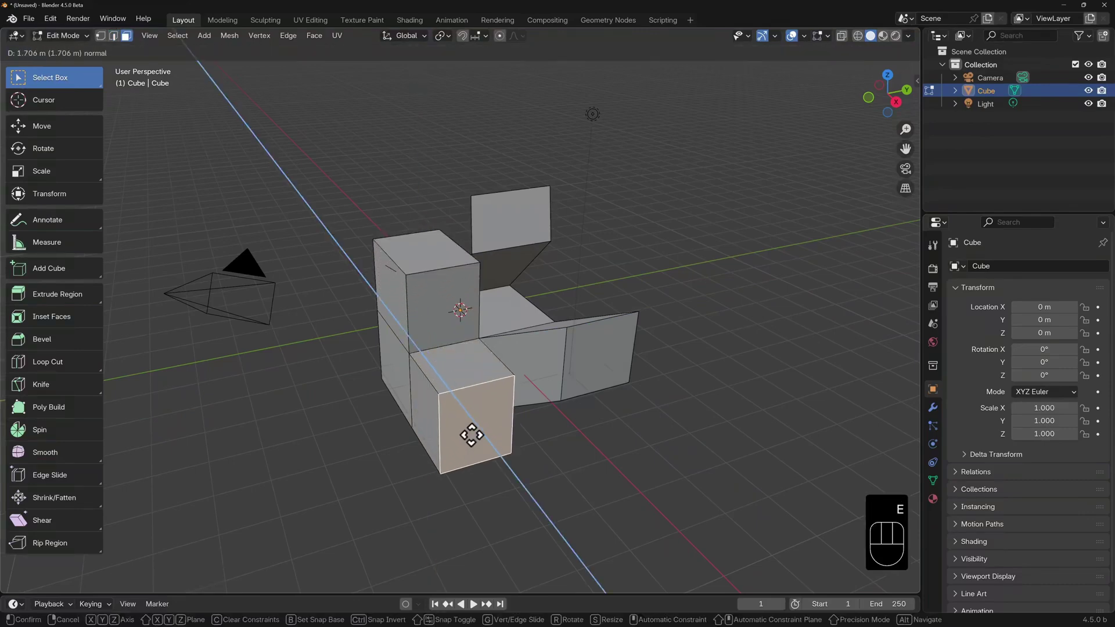
pyautogui.click(468, 444)
pyautogui.click(393, 296)
pyautogui.press('e')
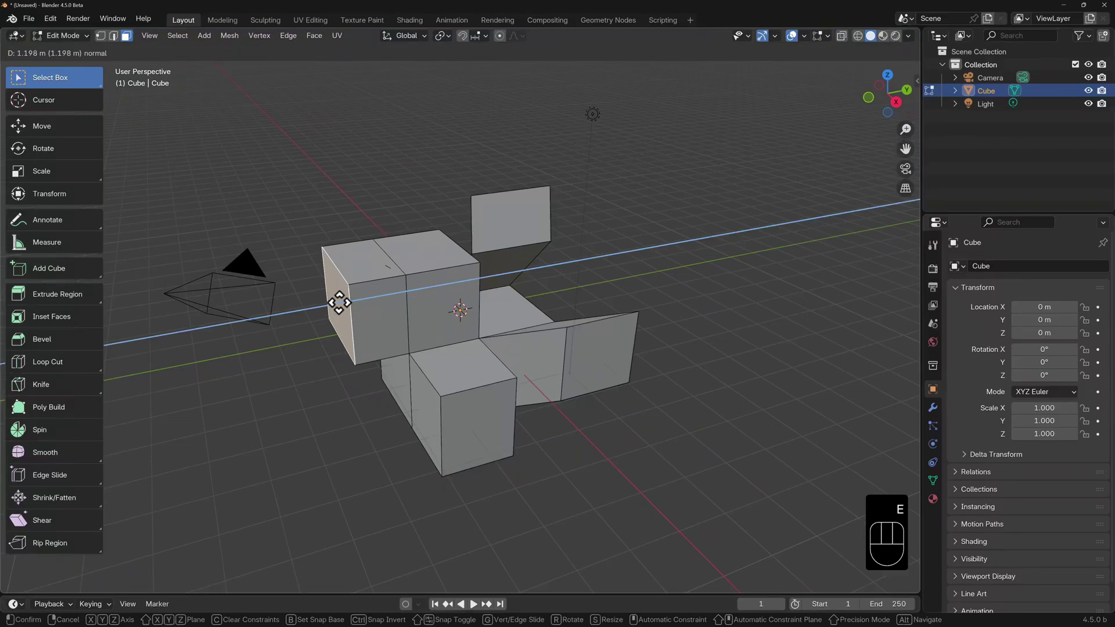
pyautogui.click(339, 303)
pyautogui.click(373, 308)
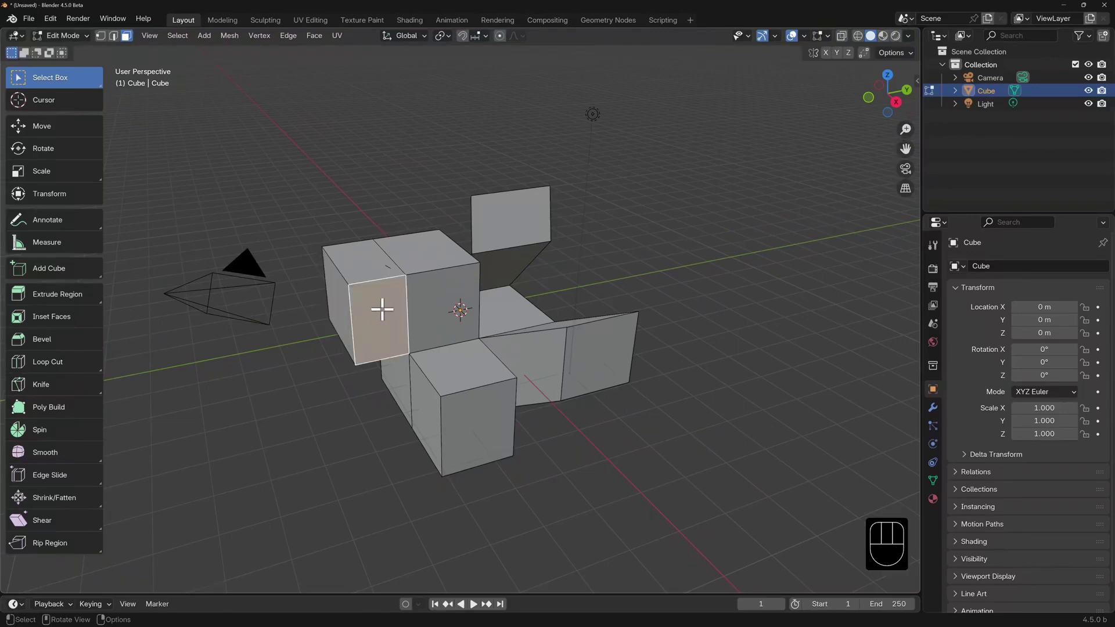
pyautogui.hotkey('alt', 'e')
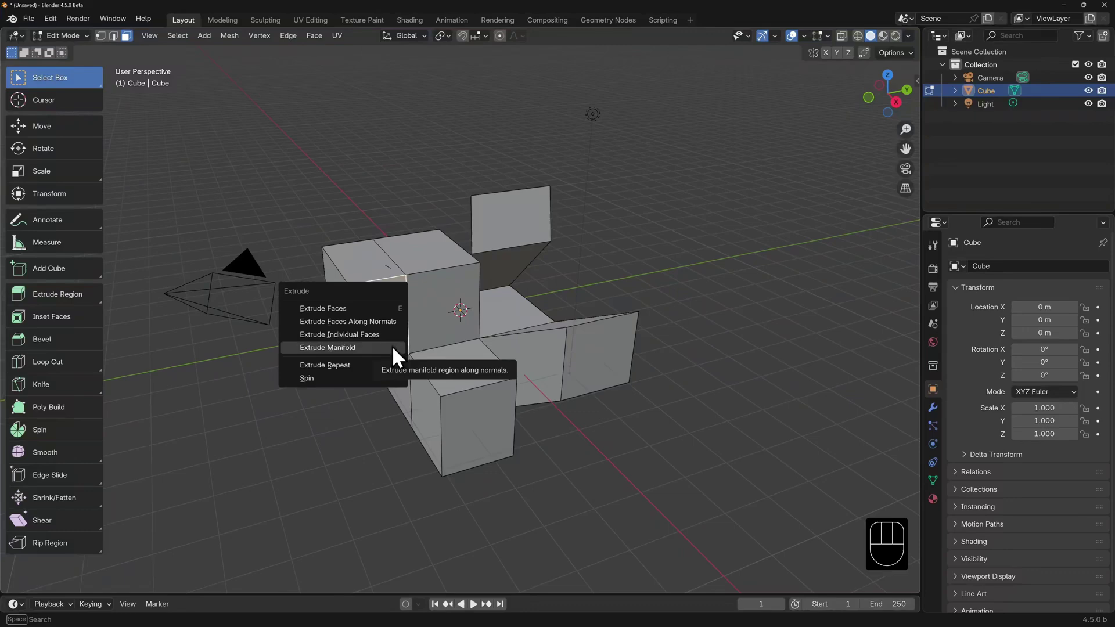
# Extrude the face along its normals, snapping the distance with Ctrl and Shift+Ctrl
pyautogui.click(388, 309)
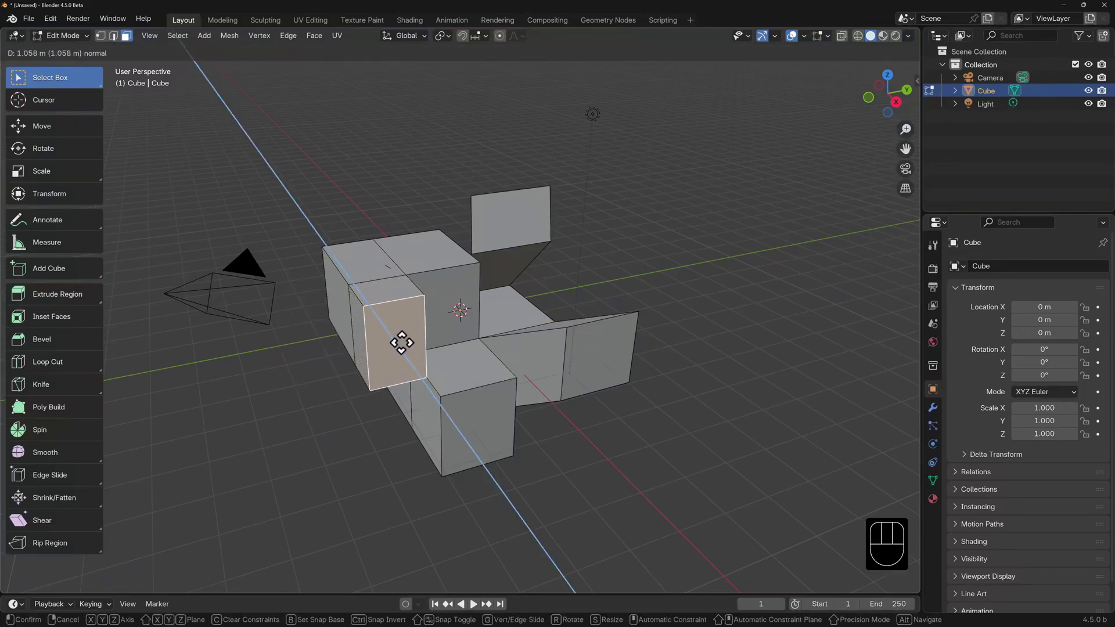
pyautogui.press('ctrl')
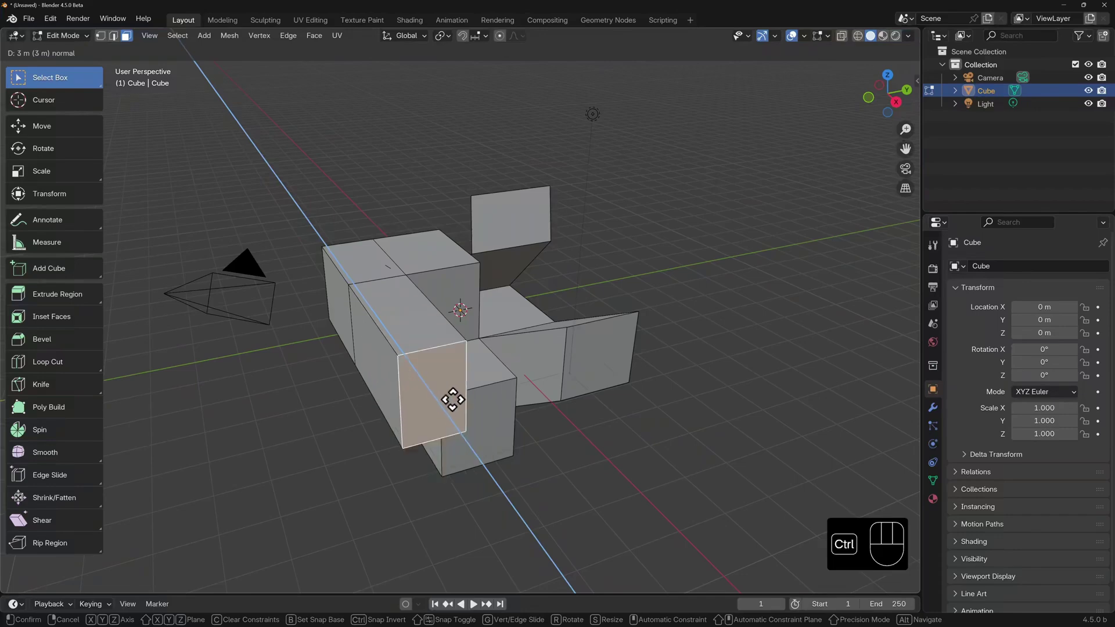
pyautogui.press('shift')
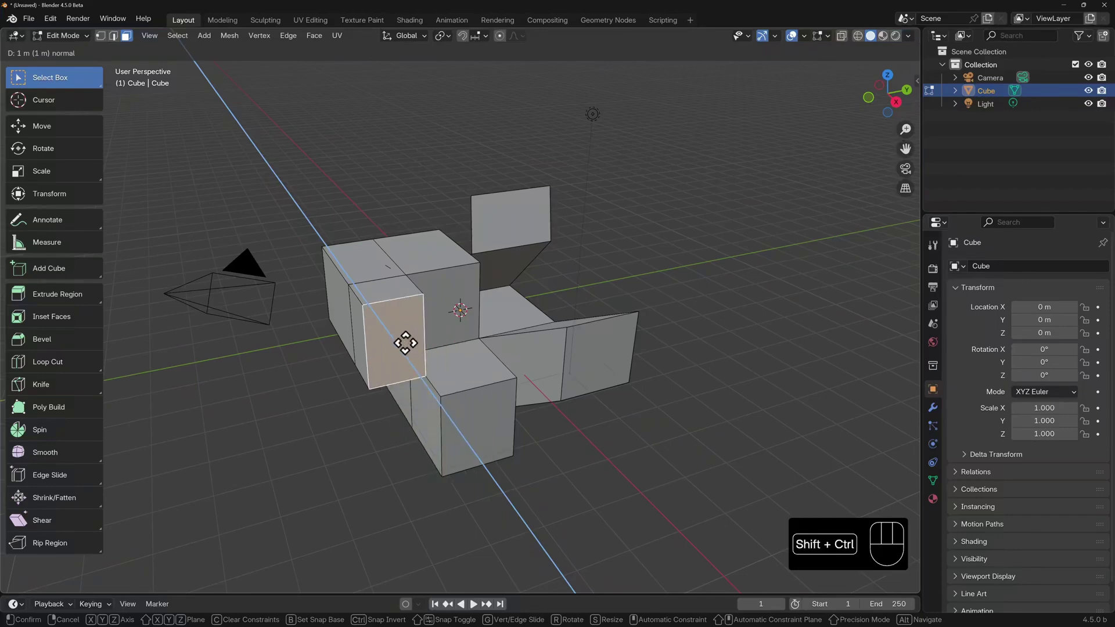
pyautogui.click(606, 546)
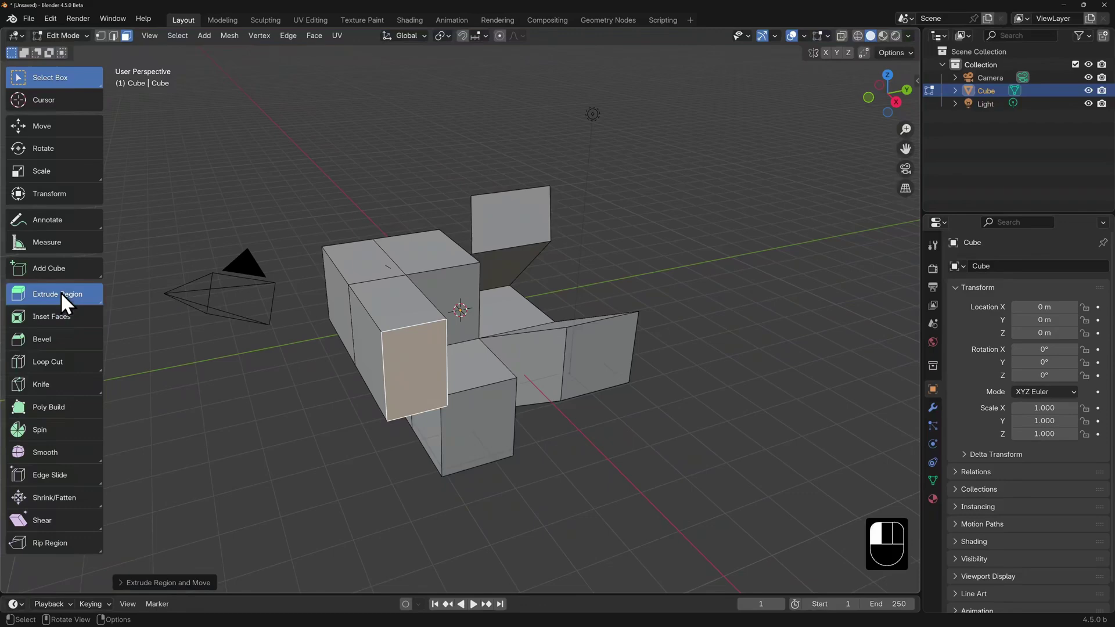
# Use the Extrude Region gizmo on faces, constraining extrusions to the X, Z and Y axes
pyautogui.click(61, 291)
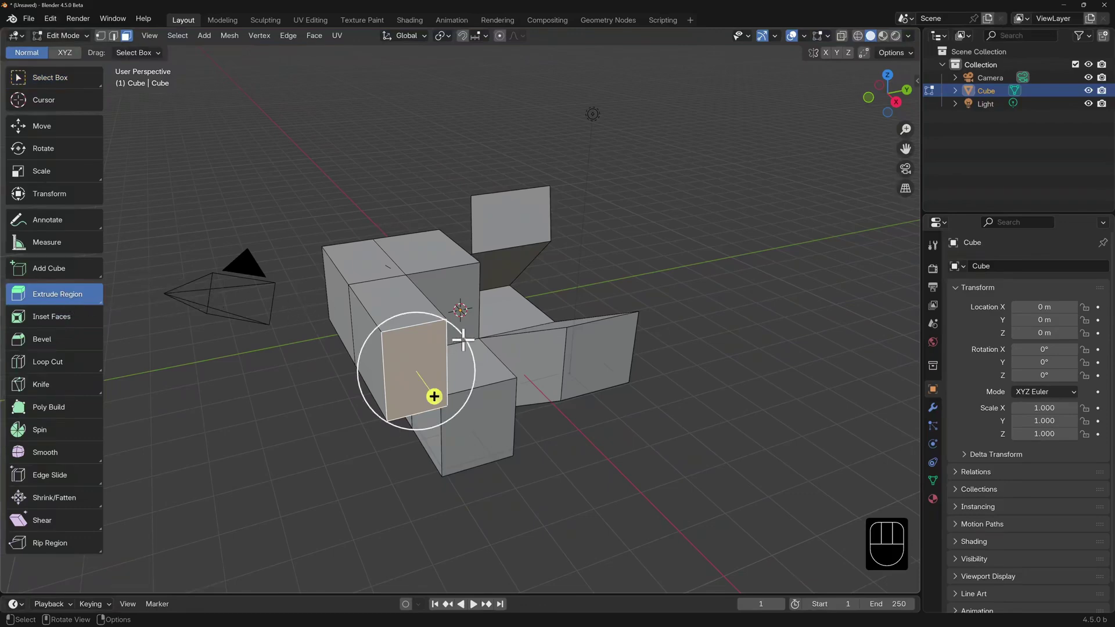
pyautogui.moveTo(462, 336); pyautogui.dragTo(489, 228)
pyautogui.press('x')
pyautogui.press('x')
pyautogui.press('z')
pyautogui.click(407, 374)
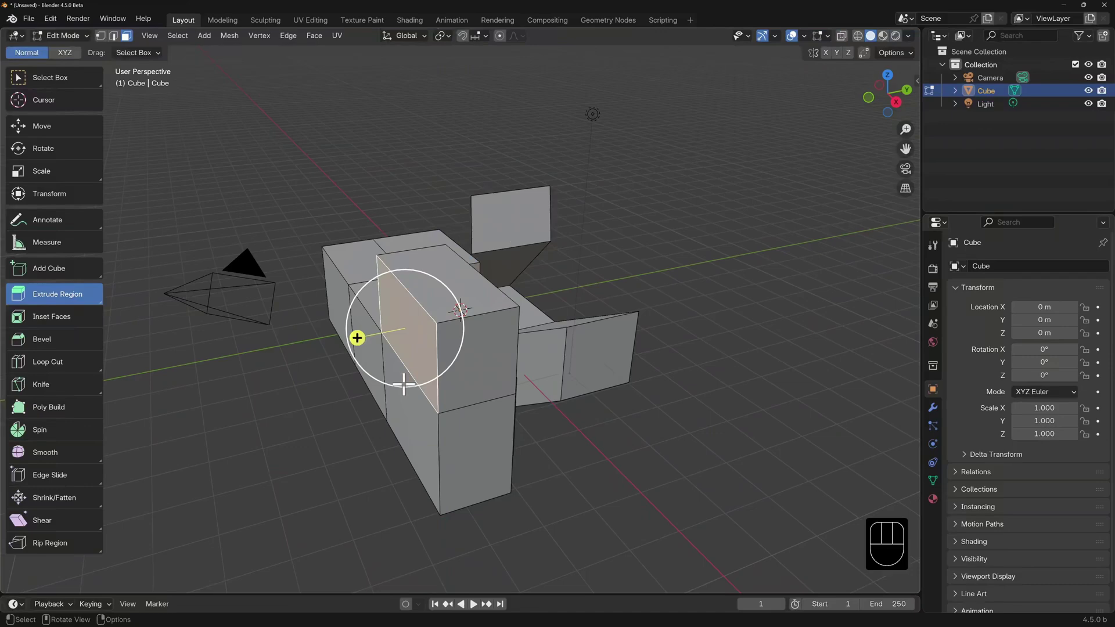
pyautogui.press('y')
pyautogui.moveTo(403, 381); pyautogui.dragTo(314, 393)
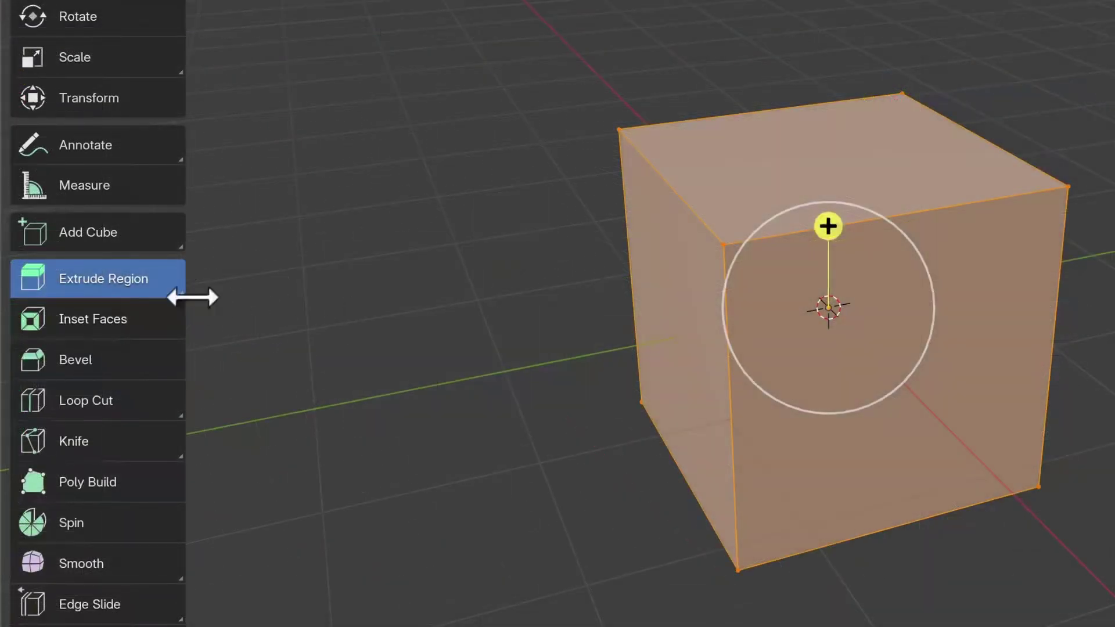
# Pick Extrude Manifold from the Extrude Region flyout in the toolbar
pyautogui.click(167, 284)
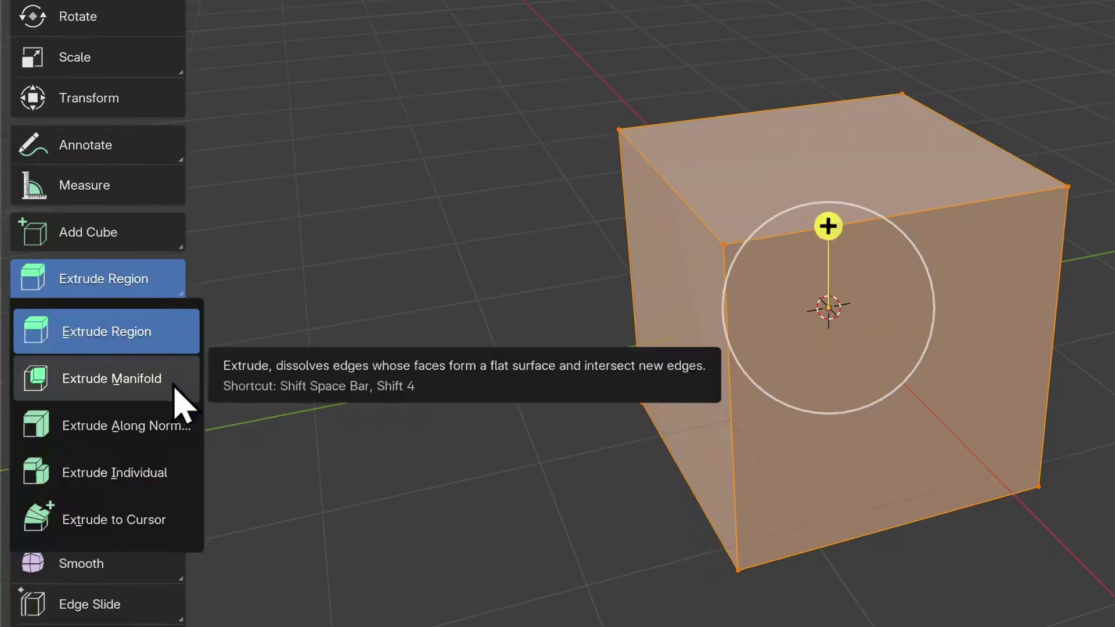
pyautogui.click(174, 386)
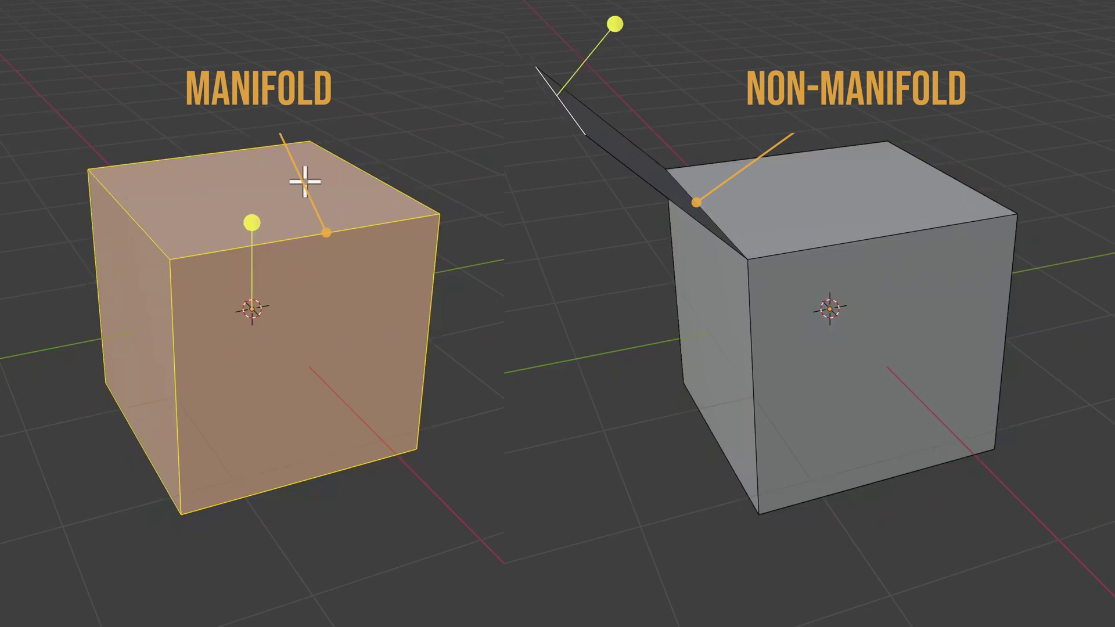
# Drag the edge's extrude gizmo up-left into a thin flap, then select the top-left edge
pyautogui.moveTo(374, 152); pyautogui.dragTo(201, 62)
pyautogui.moveTo(219, 179); pyautogui.dragTo(236, 200, button='middle')
pyautogui.click(438, 219)
pyautogui.moveTo(438, 219); pyautogui.dragTo(514, 333, button='middle')
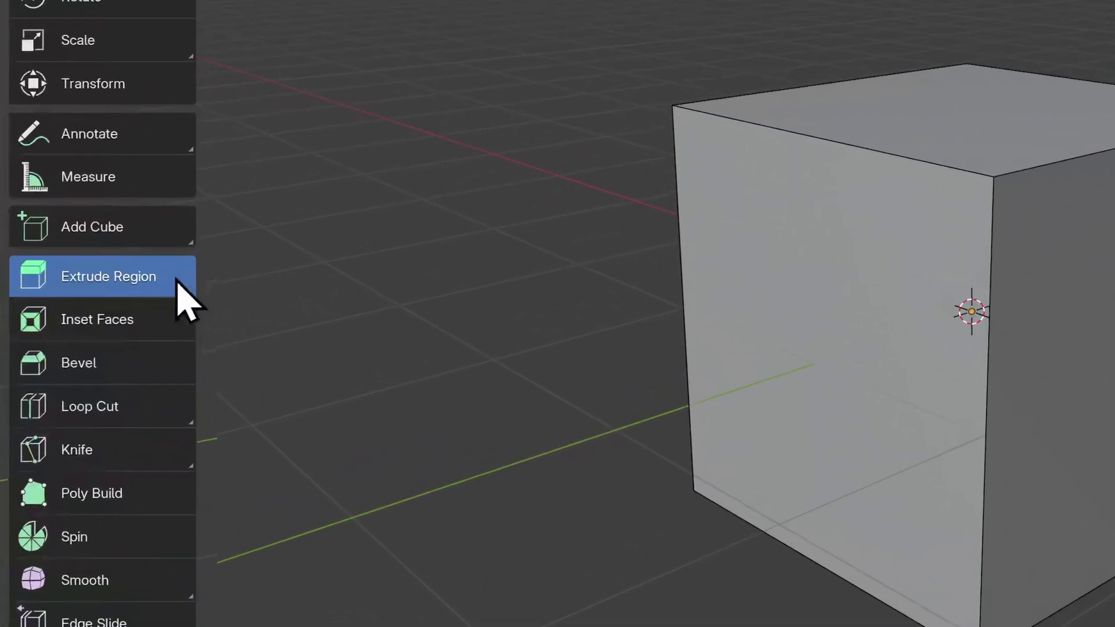
# Switch to Extrude Manifold, trial-extrude the cube's right face outward, then undo it
pyautogui.click(92, 295)
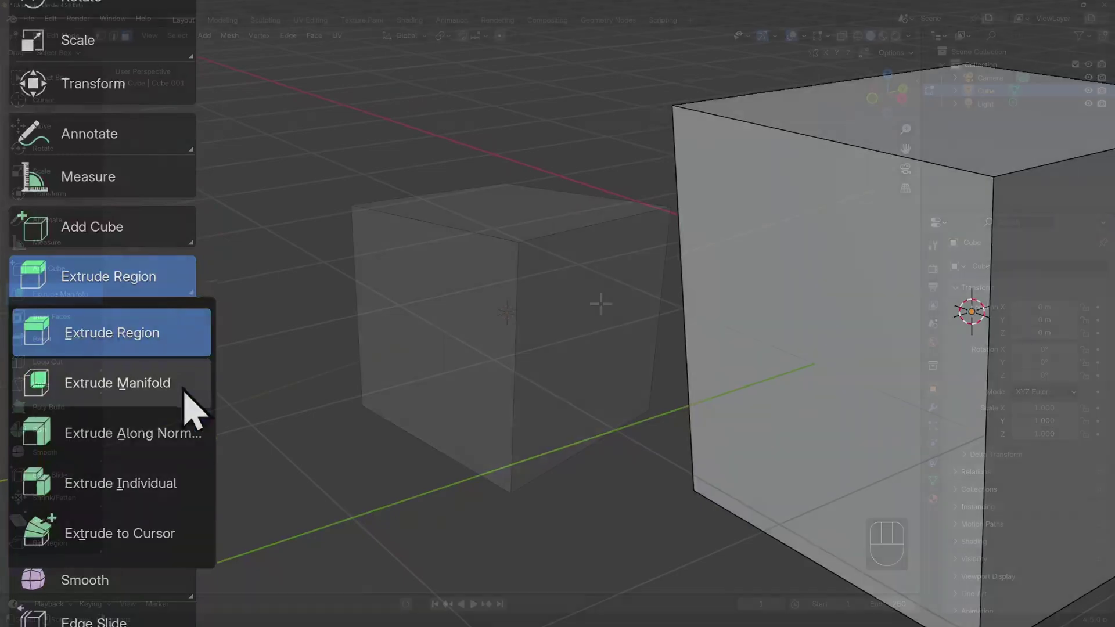
pyautogui.click(184, 387)
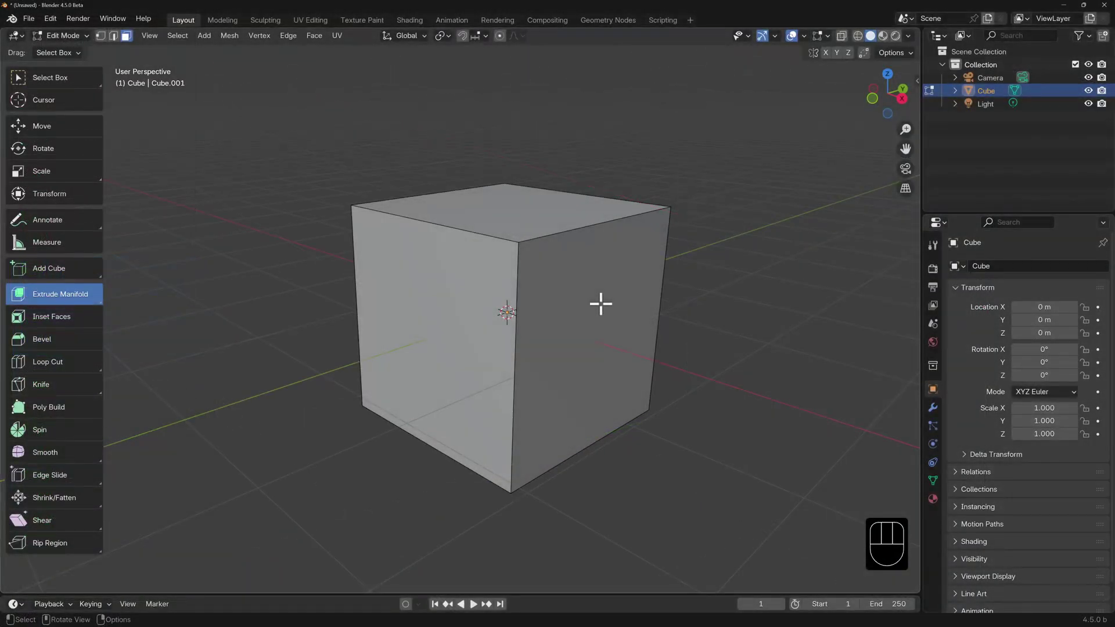
pyautogui.click(600, 303)
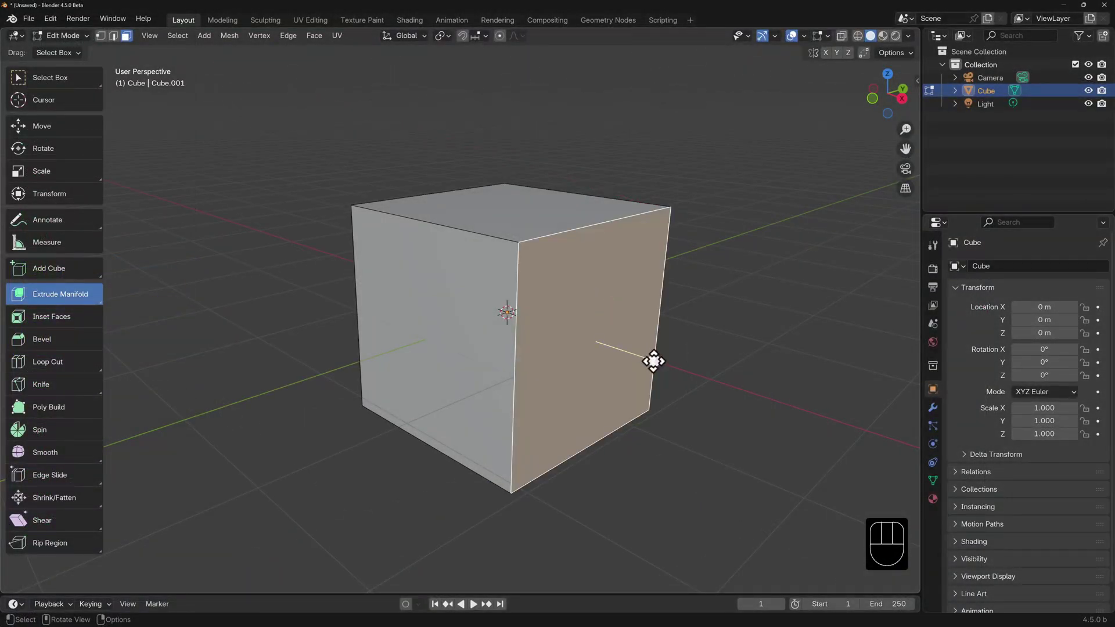
pyautogui.moveTo(654, 361); pyautogui.dragTo(716, 355)
pyautogui.hotkey('ctrl', 'z')
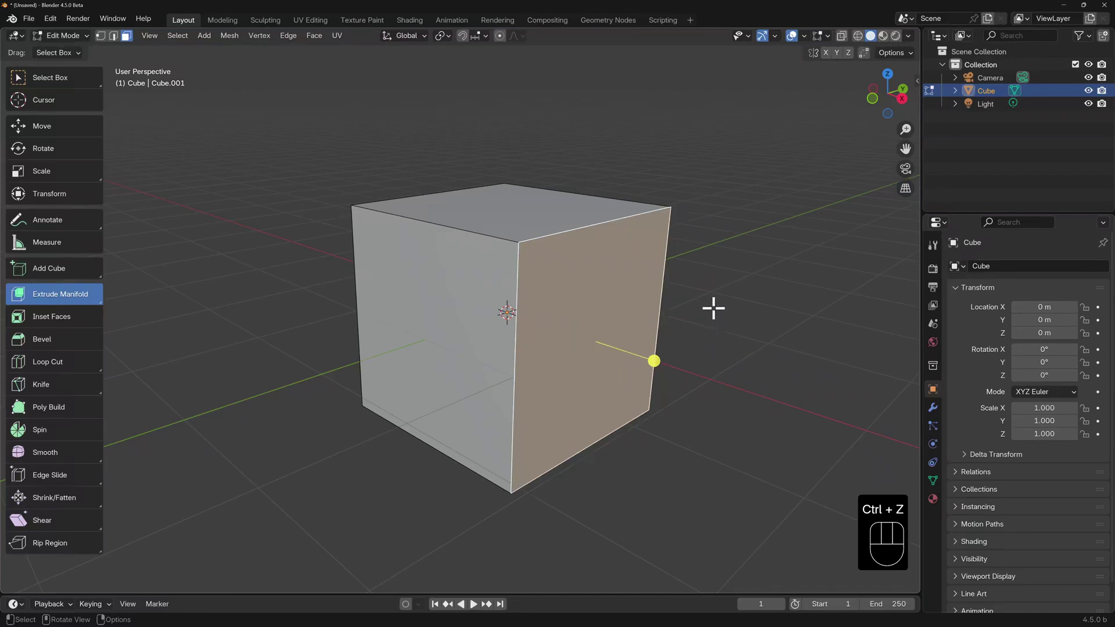
# Extrude the right face along its normal via Alt+E to lengthen the box
pyautogui.hotkey('alt', 'e')
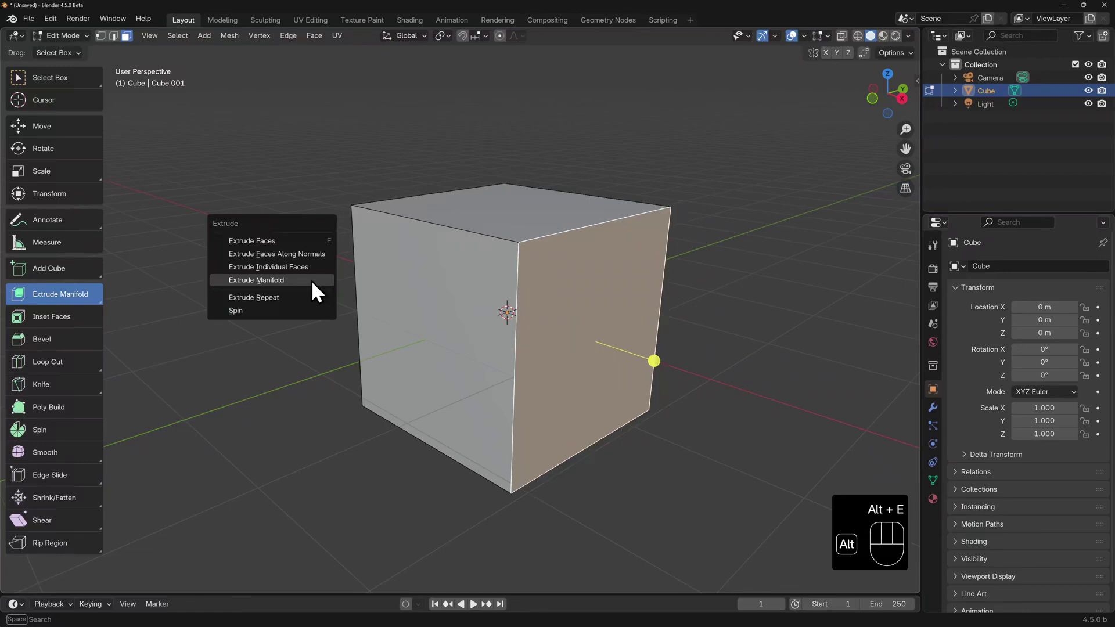
pyautogui.click(306, 240)
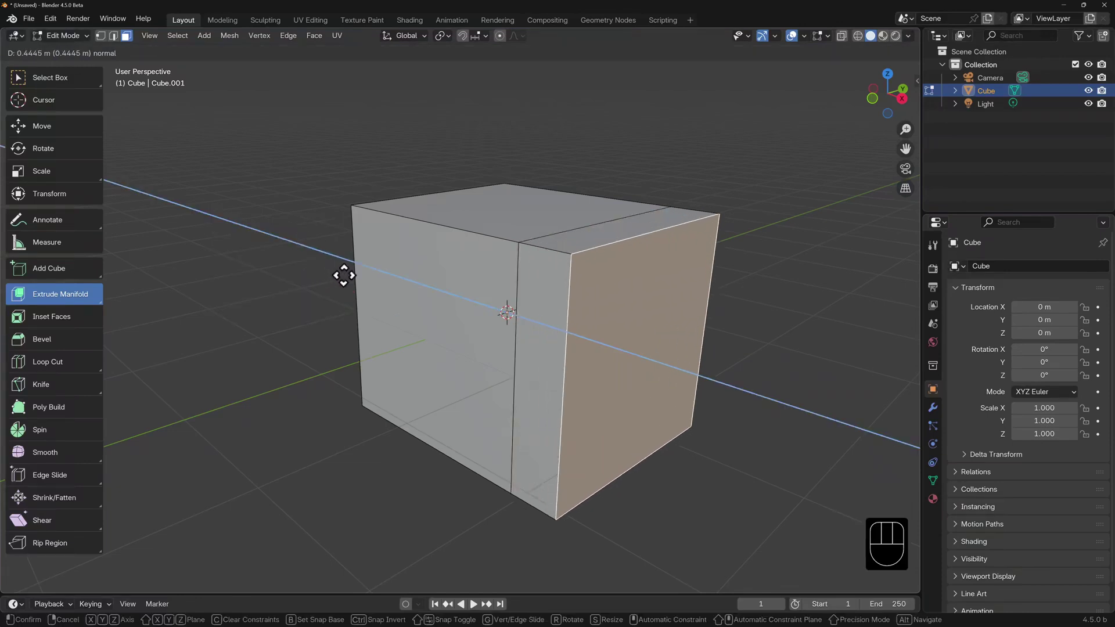
pyautogui.click(495, 319)
pyautogui.scroll(-2, 323, 304)
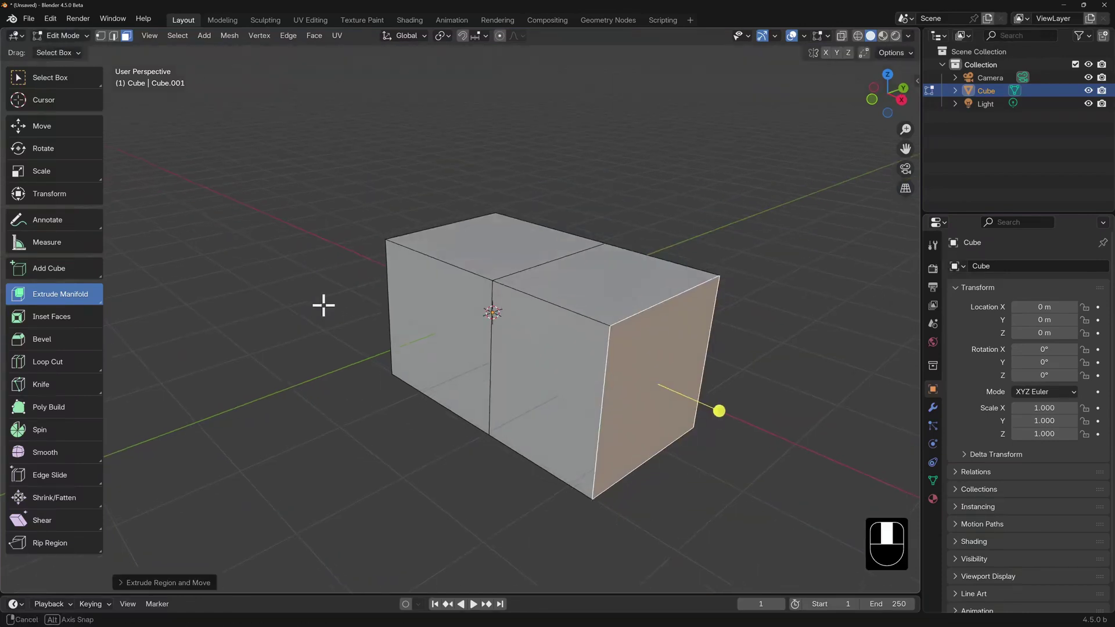
# Manifold-extrude a side face, inspect it, then undo back to the side face selection
pyautogui.click(518, 373)
pyautogui.hotkey('alt', 'e')
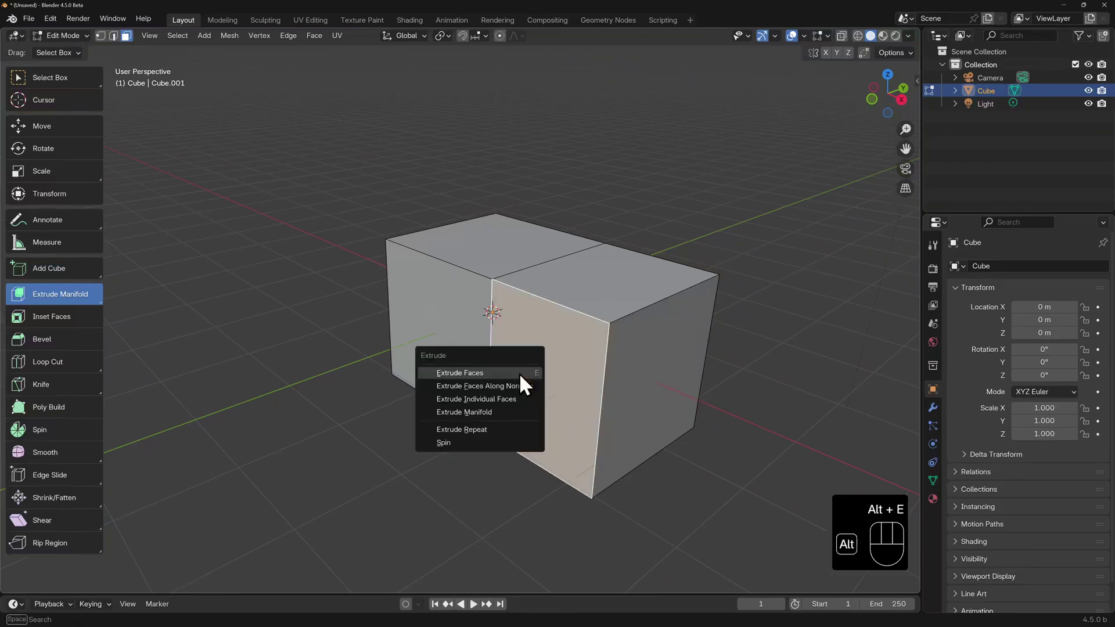
pyautogui.click(521, 409)
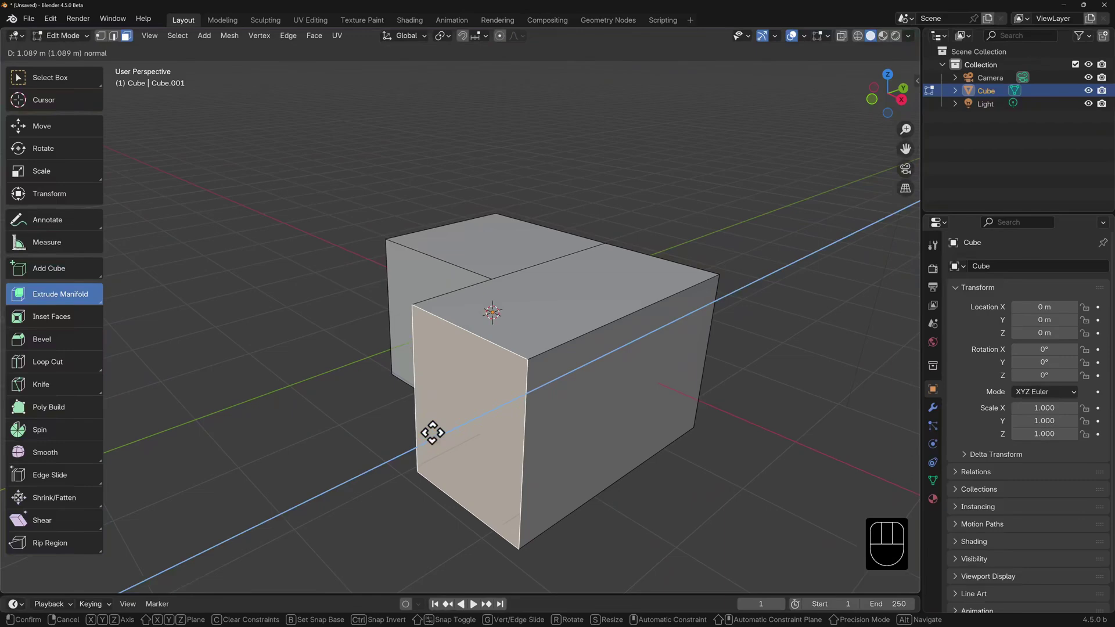
pyautogui.click(392, 442)
pyautogui.moveTo(365, 416); pyautogui.dragTo(356, 393, button='middle')
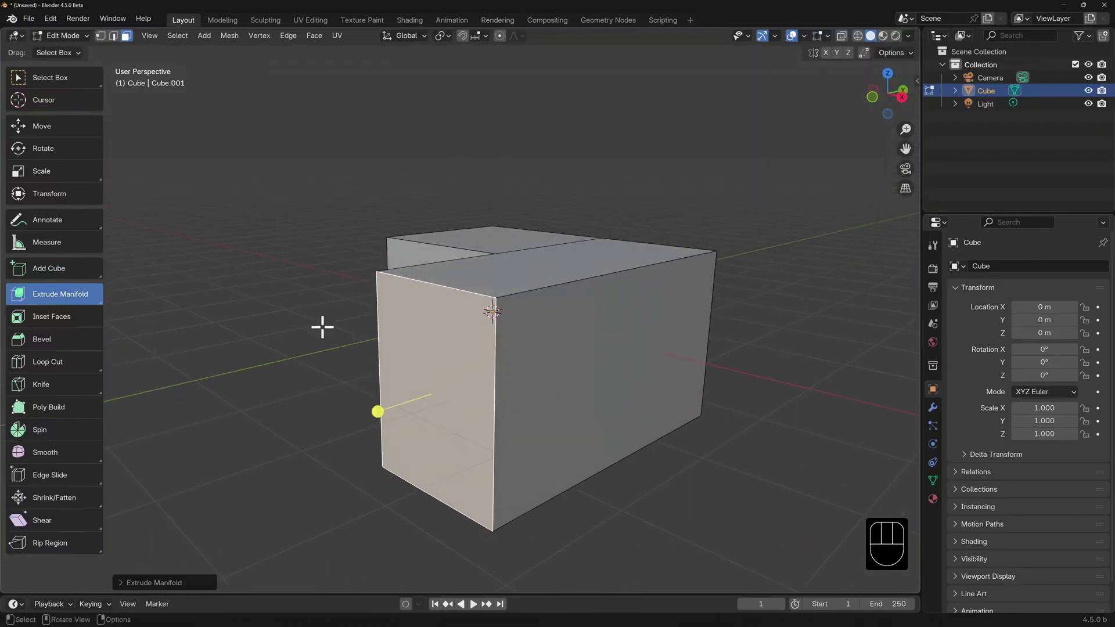
pyautogui.moveTo(321, 324); pyautogui.dragTo(435, 355, button='middle')
pyautogui.click(683, 346)
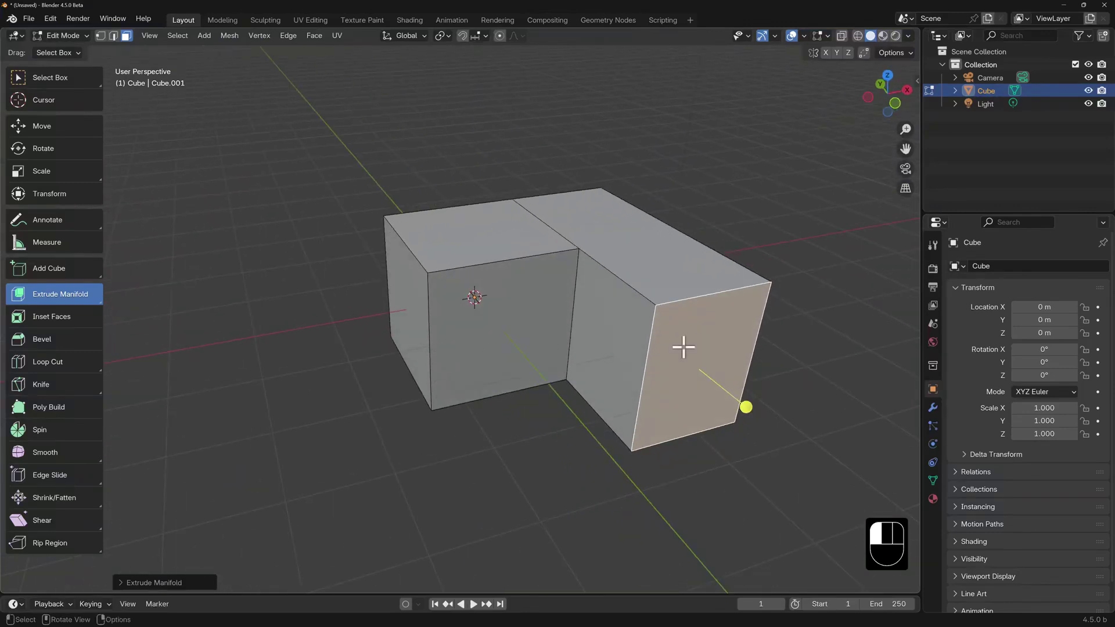
pyautogui.hotkey('ctrl', 'z')
pyautogui.hotkey('ctrl', 'z')
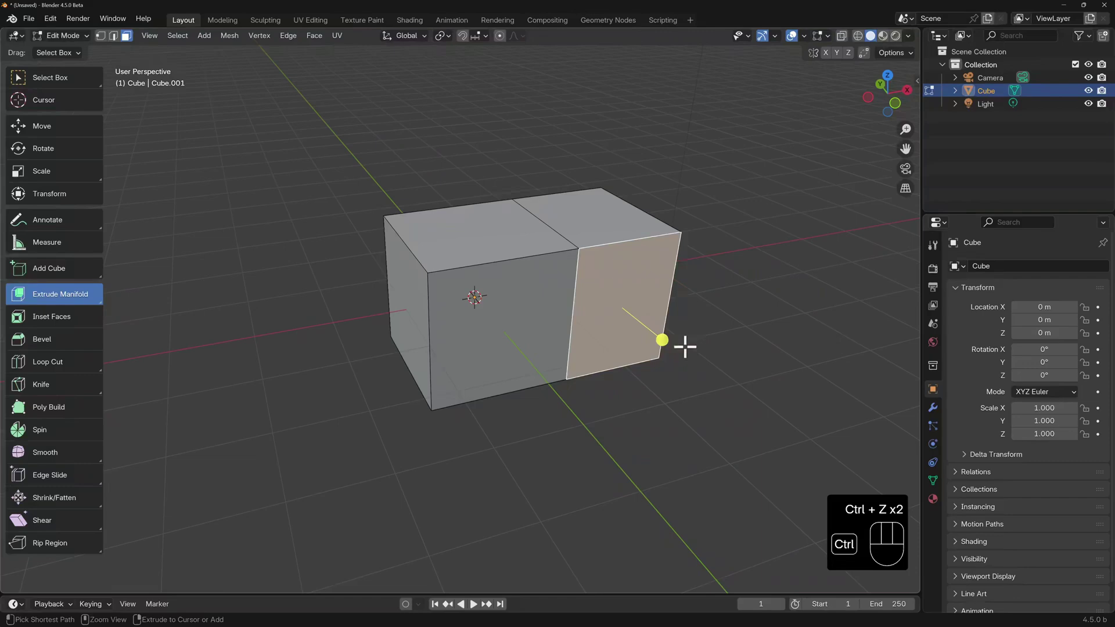
pyautogui.hotkey('ctrl', 'z')
pyautogui.hotkey('ctrl', 'shift', 'z')
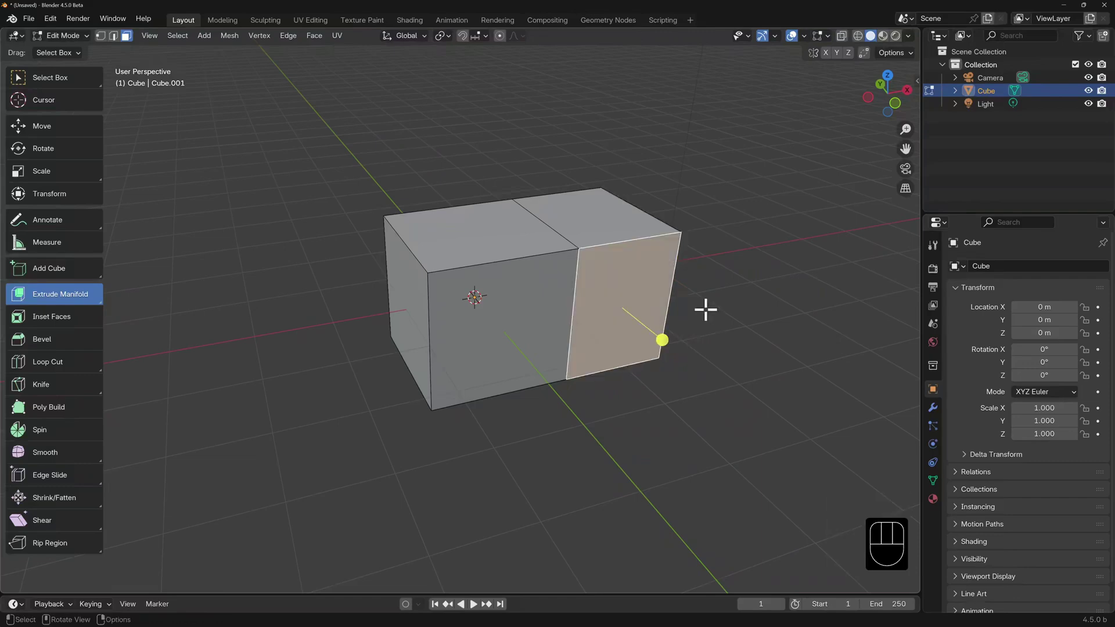
# Extrude the side face outward again with Alt+E, forming an L-shaped block
pyautogui.hotkey('alt', 'e')
pyautogui.click(699, 267)
pyautogui.click(758, 347)
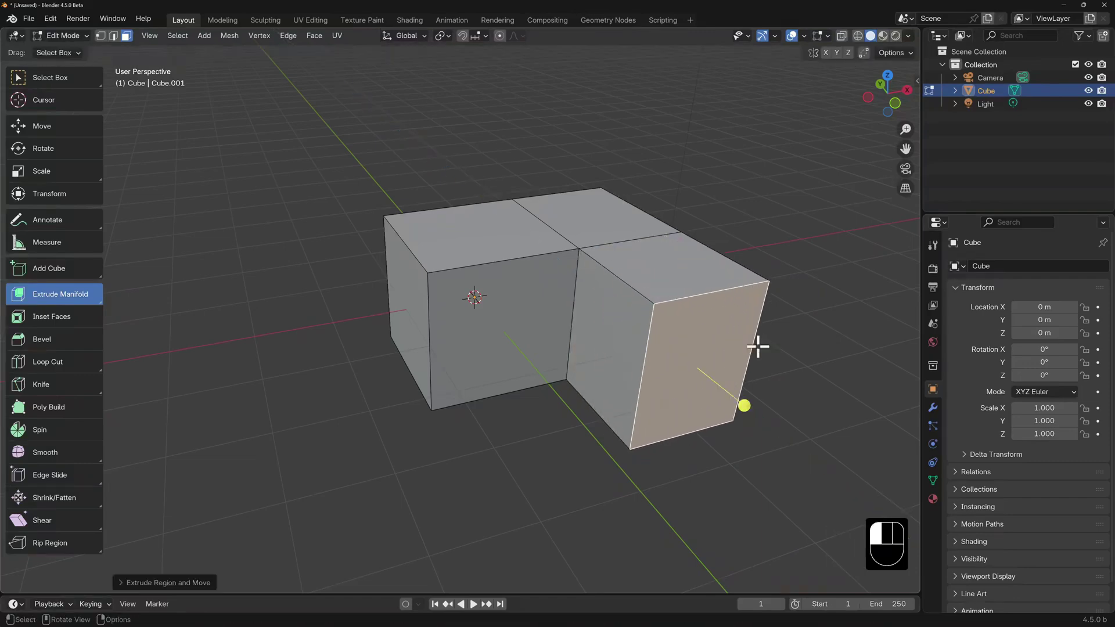
pyautogui.moveTo(758, 346); pyautogui.dragTo(539, 294, button='middle')
# Select the top and vertical front seam edges and dissolve them
pyautogui.press('w')
pyautogui.press('2')
pyautogui.click(540, 295)
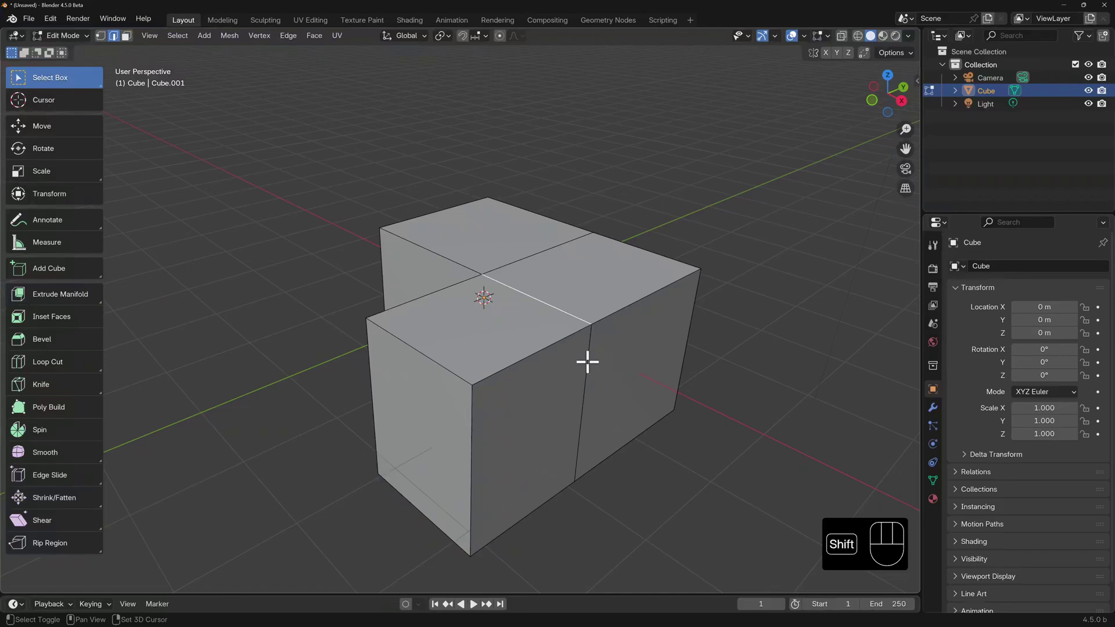
pyautogui.keyDown('shift'); pyautogui.click(587, 362); pyautogui.keyUp('shift')
pyautogui.moveTo(587, 362)
pyautogui.mouseDown(button='middle')
pyautogui.moveTo(592, 314)
pyautogui.moveTo(579, 348)
pyautogui.mouseUp(button='middle')
pyautogui.press('x')
pyautogui.click(576, 434)
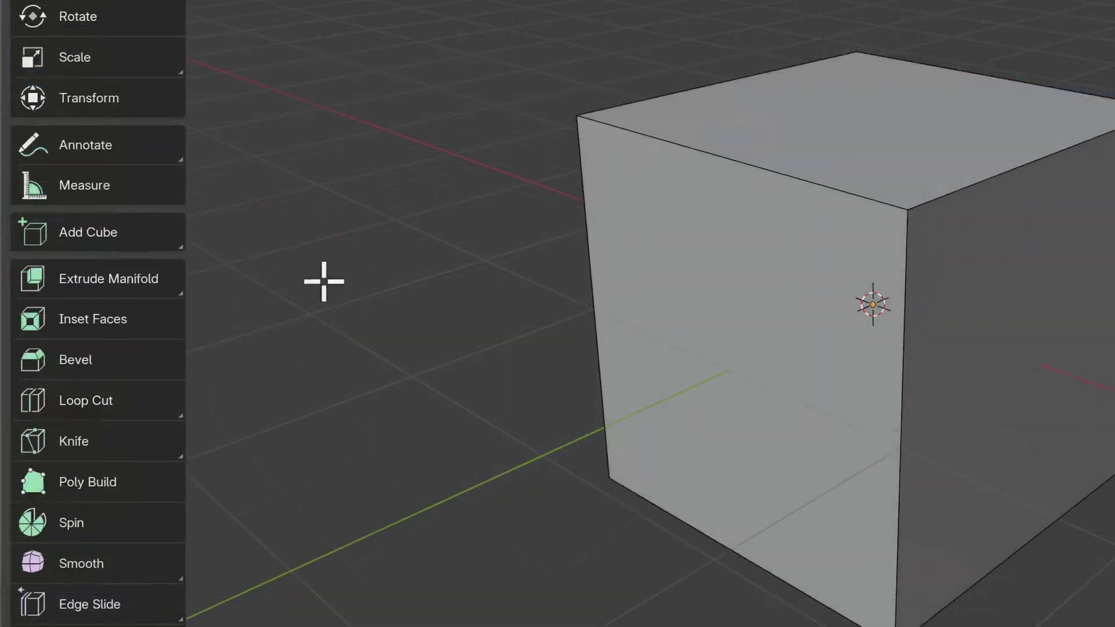
# Show vertex and face normals in the mesh overlays at size 0.20
pyautogui.click(98, 298)
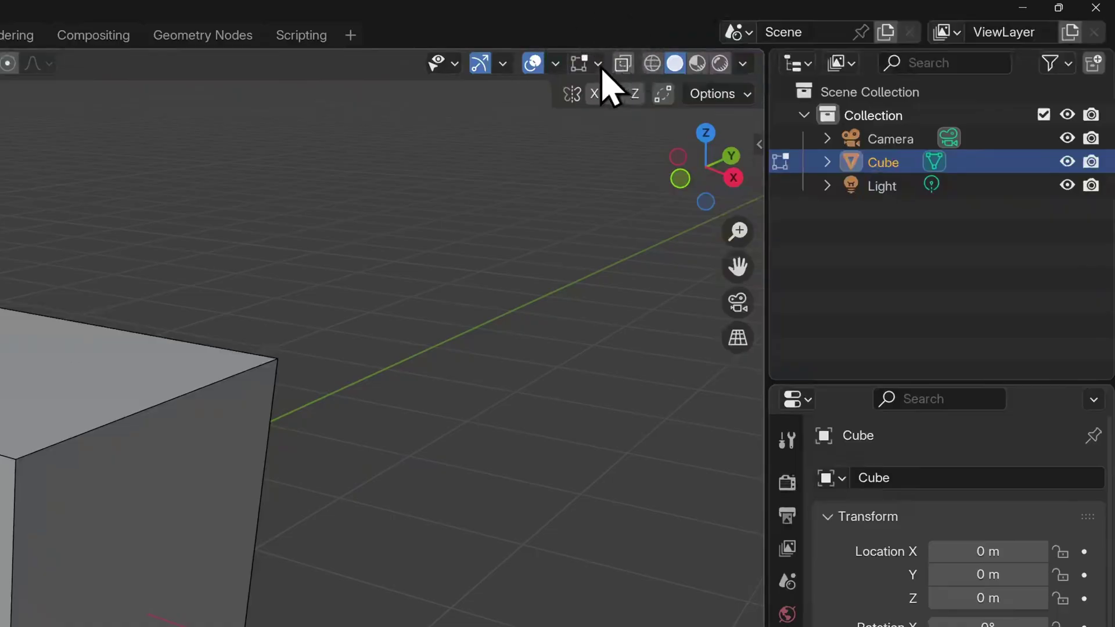
pyautogui.click(599, 65)
pyautogui.click(454, 477)
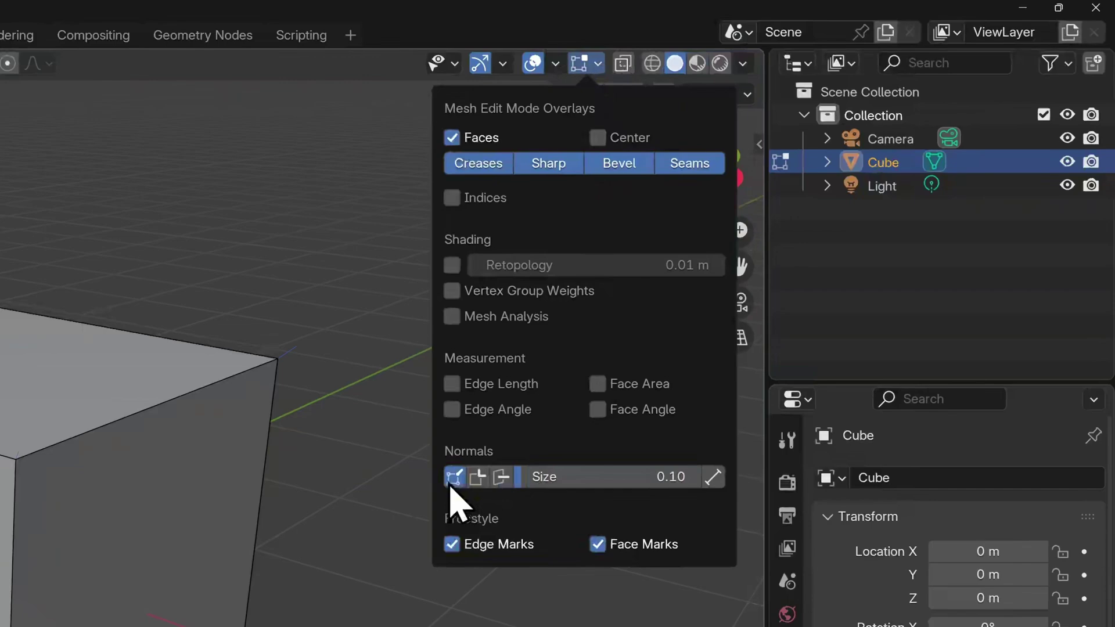
pyautogui.click(499, 480)
pyautogui.moveTo(536, 485)
pyautogui.mouseDown()
pyautogui.moveTo(557, 485)
pyautogui.moveTo(545, 483)
pyautogui.mouseUp()
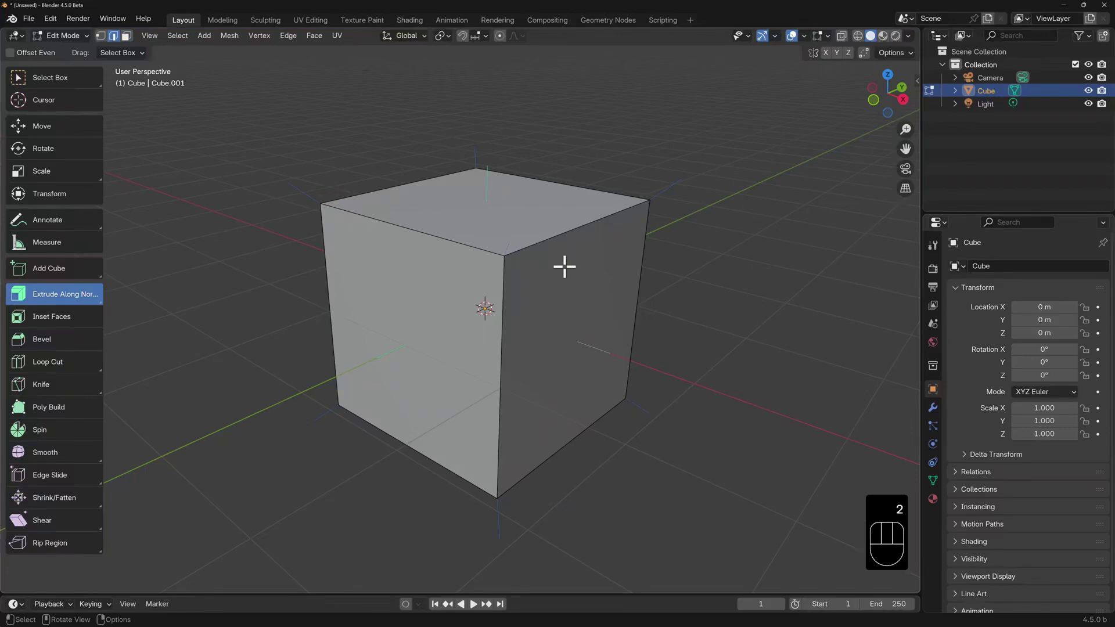
# Taper the cube by moving top edges along Z and Y to narrow the top face
pyautogui.press('g')
pyautogui.press('x')
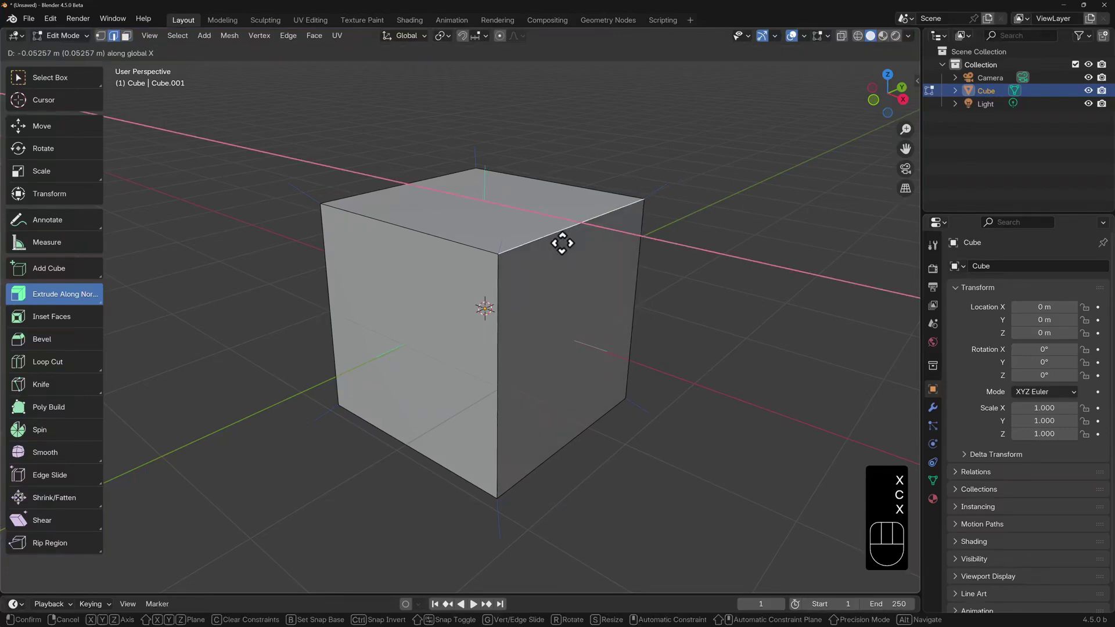
pyautogui.press('z')
pyautogui.click(622, 259)
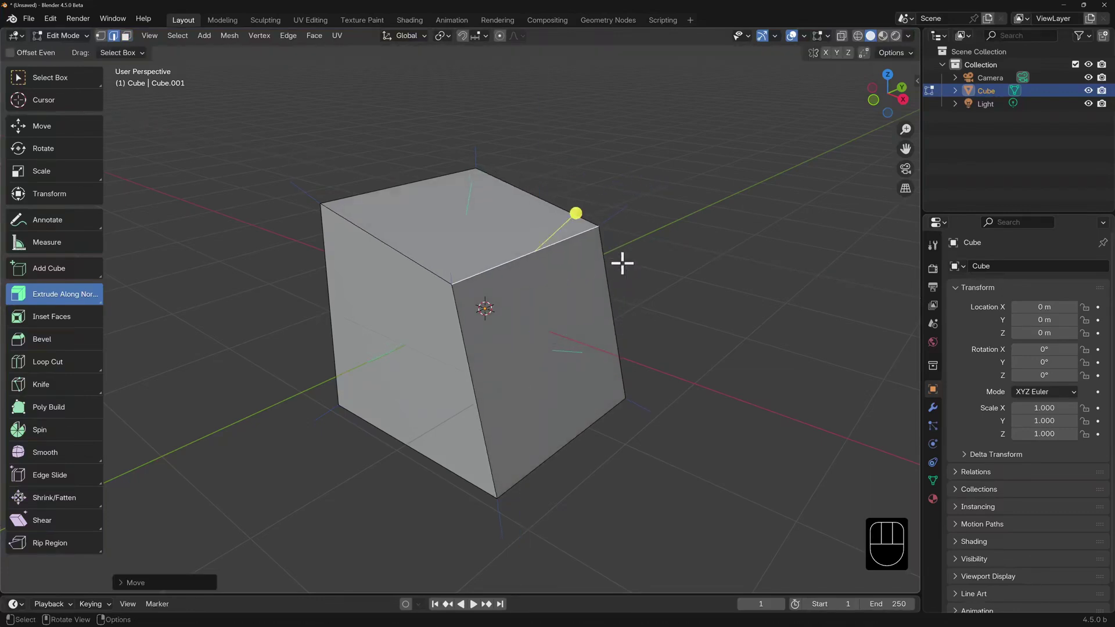
pyautogui.moveTo(622, 259); pyautogui.dragTo(463, 259, button='middle')
pyautogui.scroll(-2, 462, 259)
pyautogui.keyDown('shift'); pyautogui.scroll(-4, 463, 261); pyautogui.keyUp('shift')
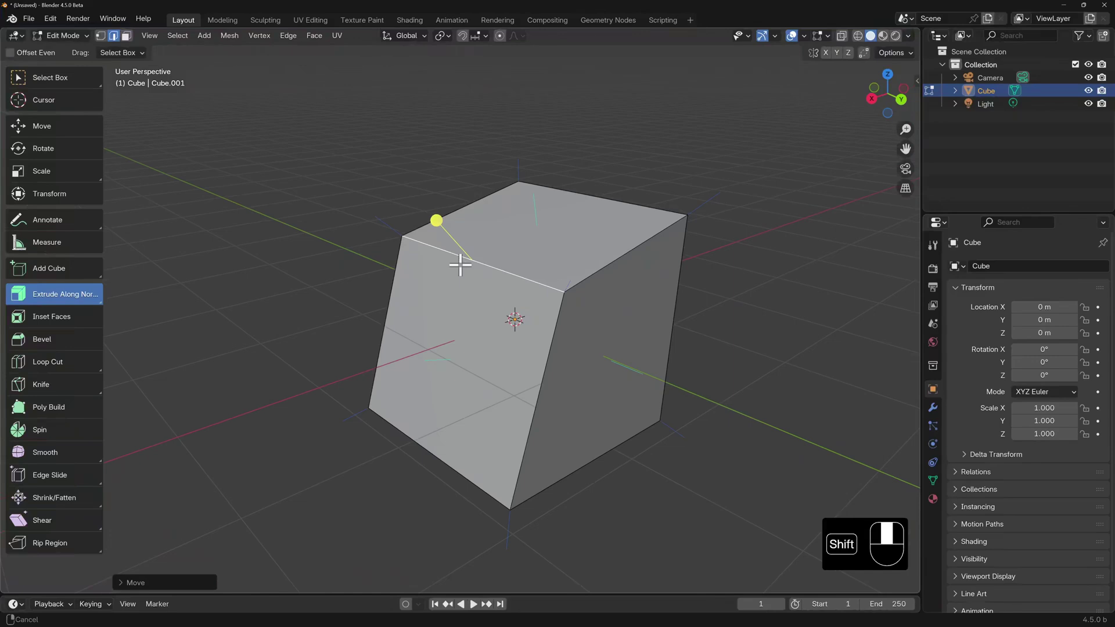
pyautogui.click(612, 246)
pyautogui.press('g')
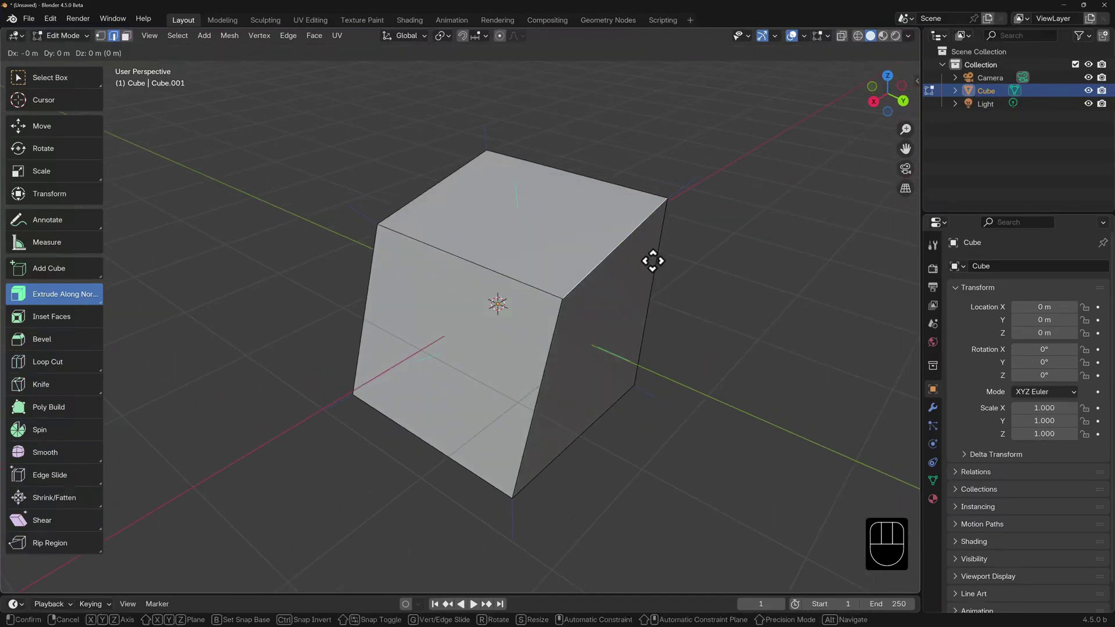
pyautogui.press('y')
pyautogui.click(607, 249)
pyautogui.moveTo(455, 291); pyautogui.dragTo(610, 251, button='middle')
# Select the top face, then clear the selection and return to edge select mode
pyautogui.press('3')
pyautogui.click(506, 265)
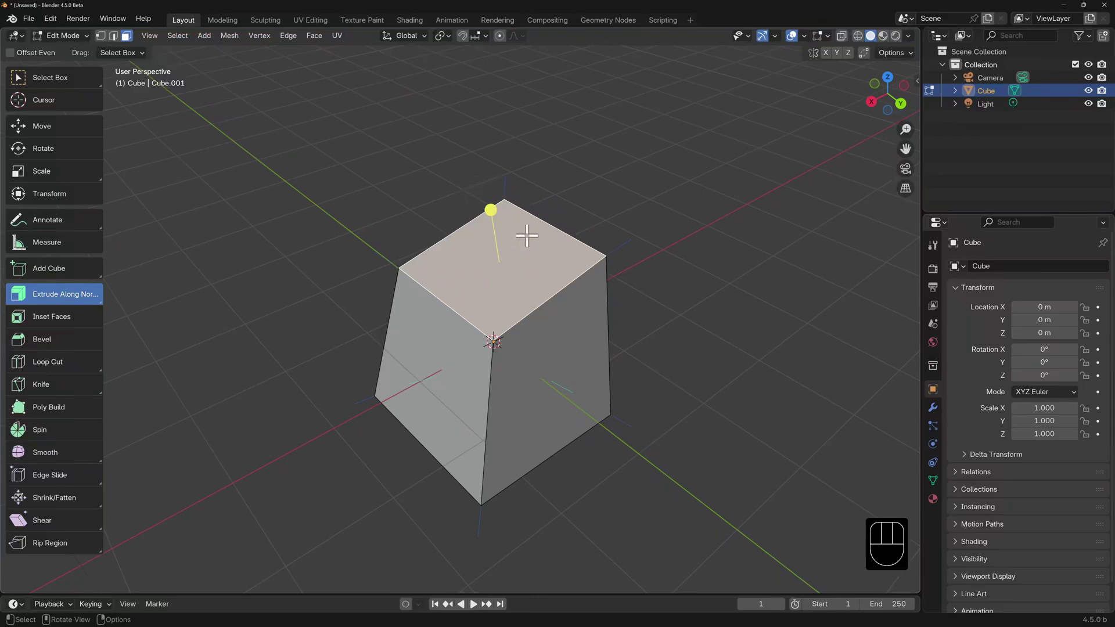
pyautogui.press('1')
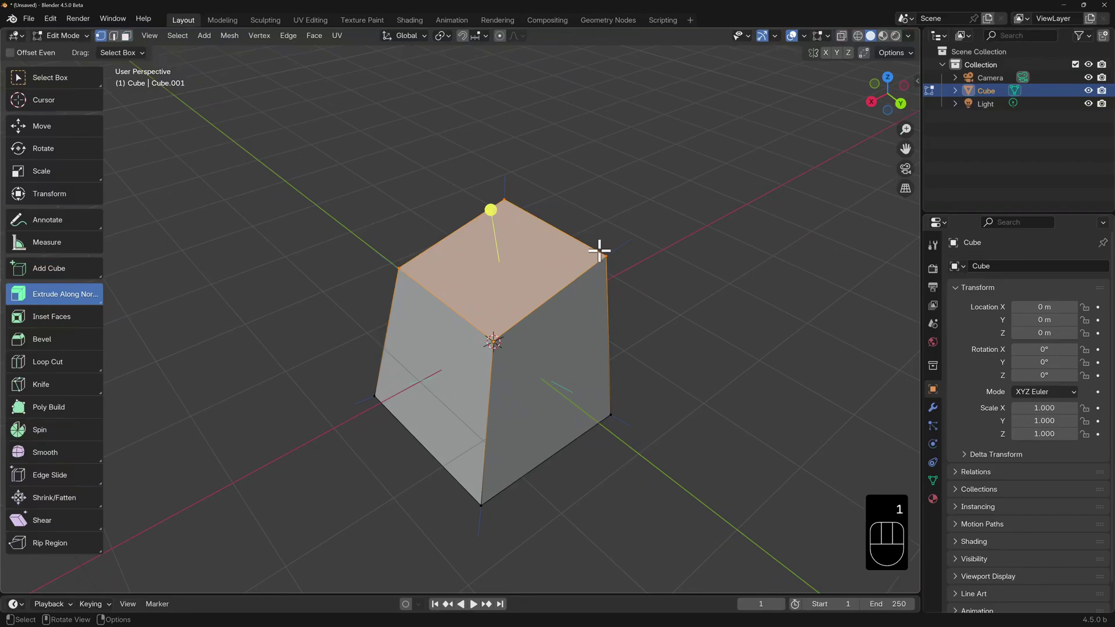
pyautogui.click(655, 269)
pyautogui.press('2')
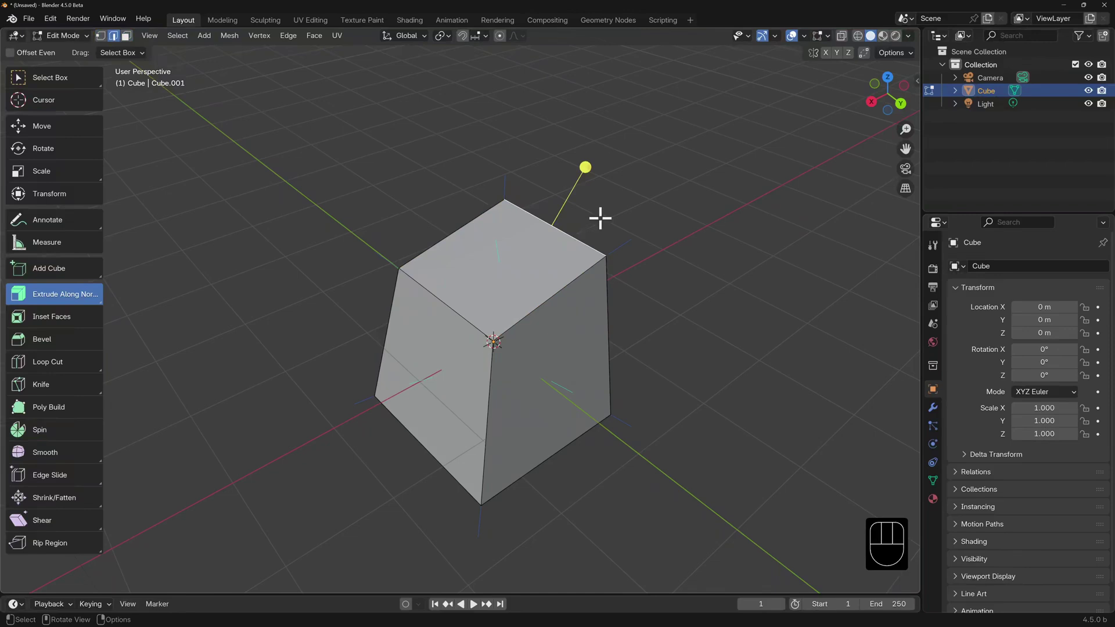
# Select the top and left faces and push them outward along their normals
pyautogui.press('3')
pyautogui.click(533, 251)
pyautogui.keyDown('shift'); pyautogui.click(440, 323); pyautogui.keyUp('shift')
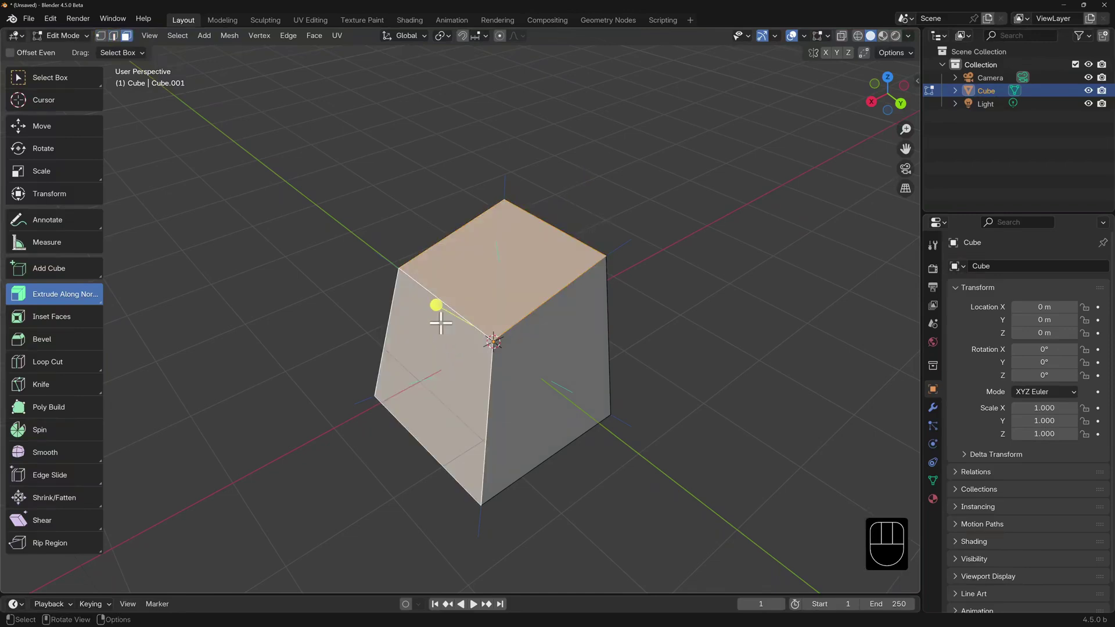
pyautogui.moveTo(436, 306); pyautogui.dragTo(386, 294)
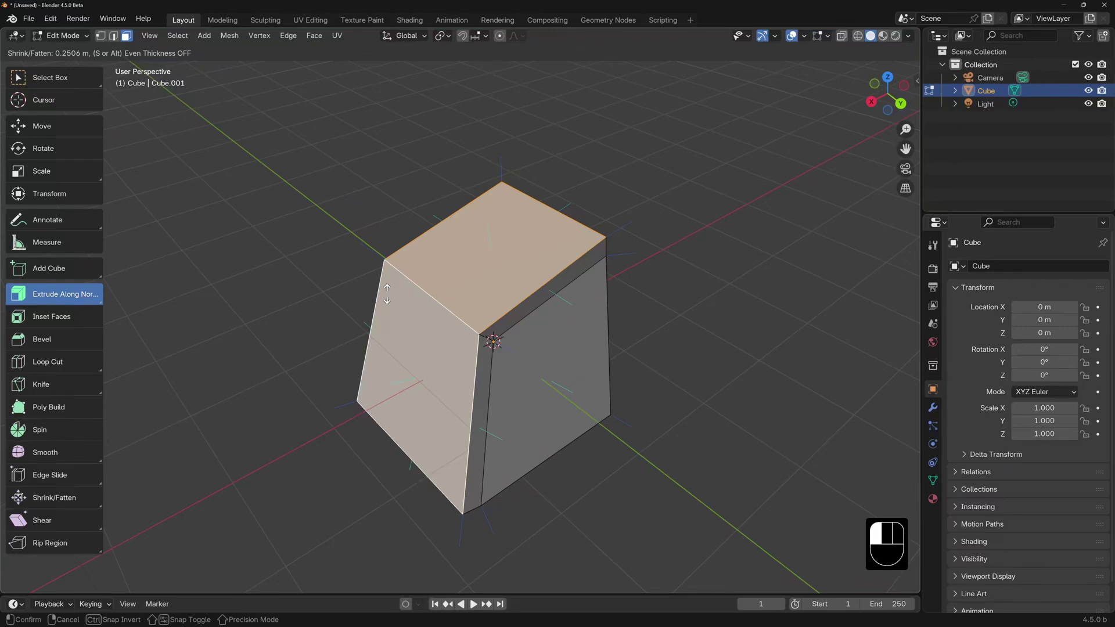
# Push the faces further while toggling Even Thickness on and off with Alt and S
pyautogui.press('alt')
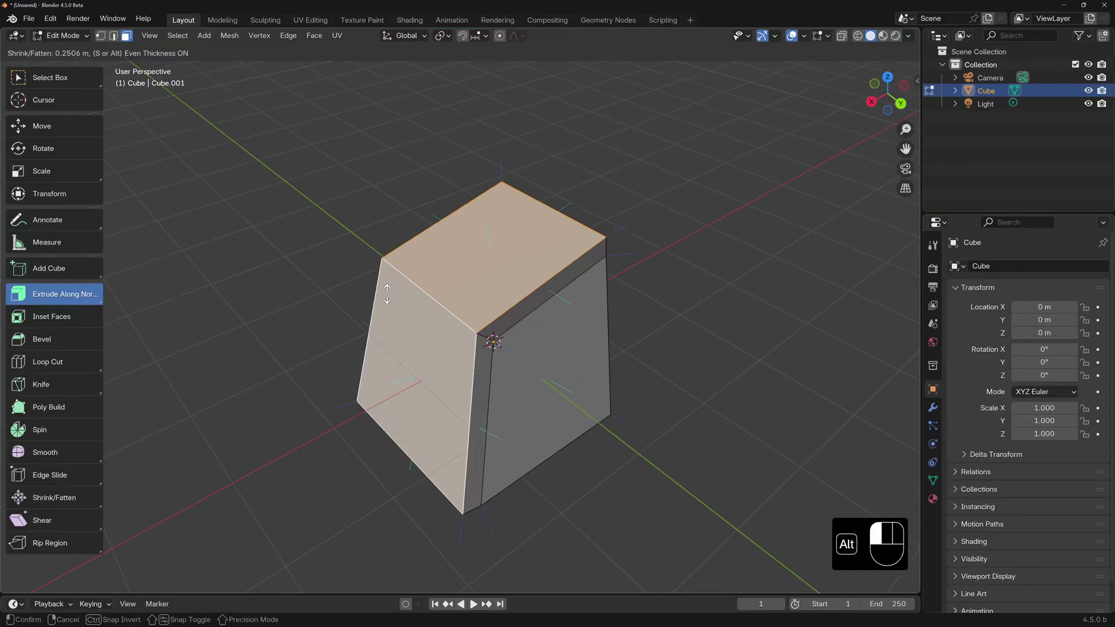
pyautogui.moveTo(387, 293); pyautogui.dragTo(308, 289)
pyautogui.press('alt')
pyautogui.press('s')
pyautogui.press('alt')
pyautogui.press('alt')
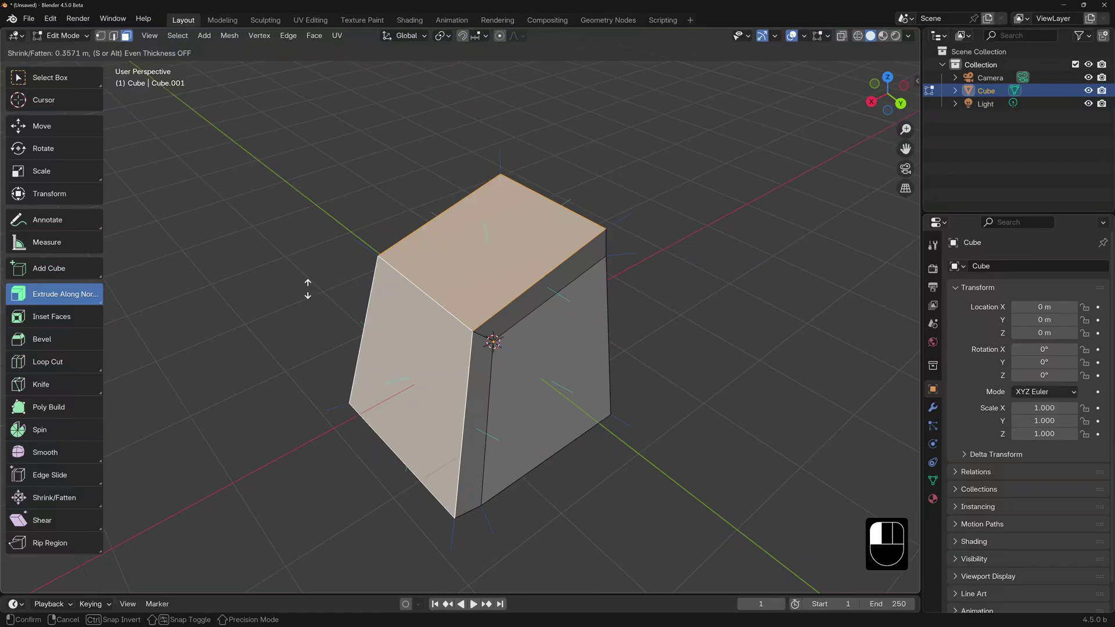
pyautogui.press('s')
pyautogui.moveTo(308, 289); pyautogui.dragTo(230, 267)
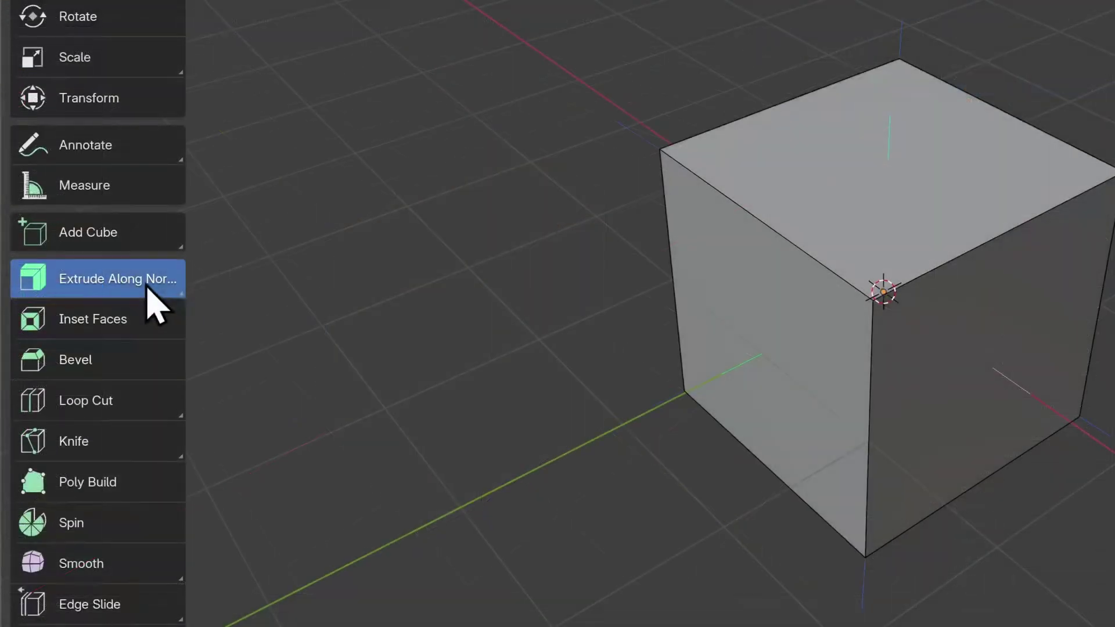
# Extrude the top, left and right faces individually with Extrude Individual
pyautogui.click(81, 299)
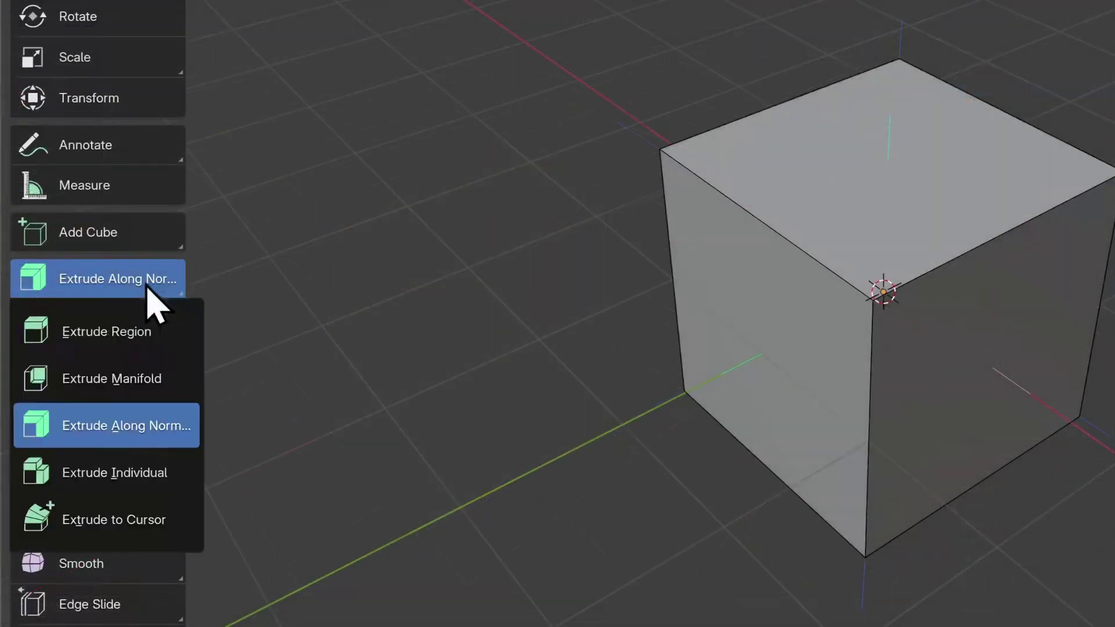
pyautogui.click(157, 467)
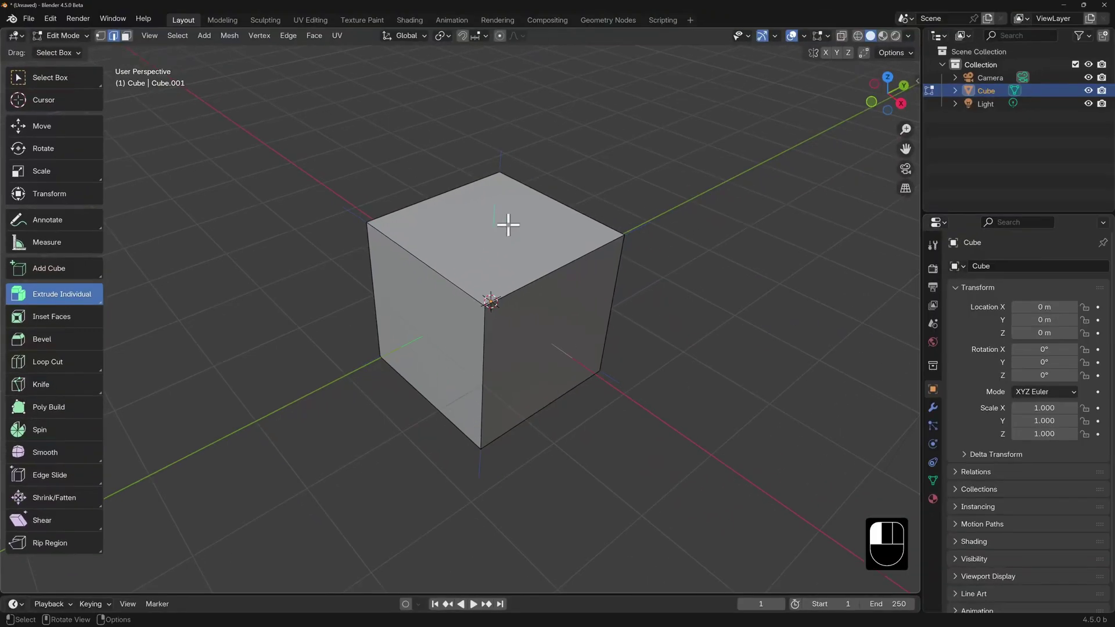
pyautogui.press('3')
pyautogui.click(508, 224)
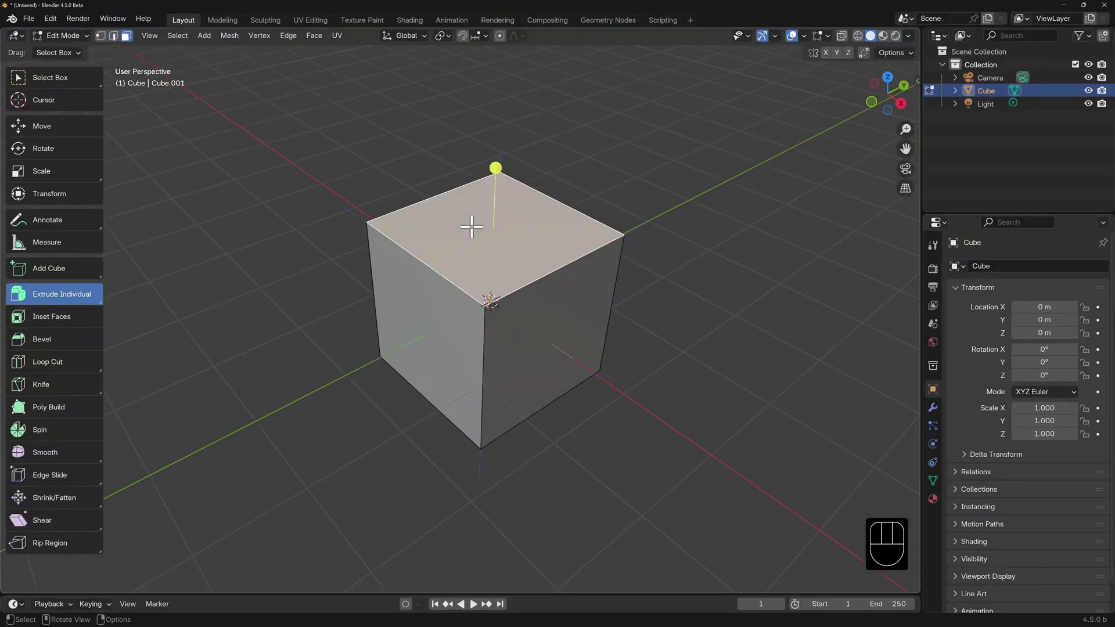
pyautogui.keyDown('shift'); pyautogui.click(423, 311); pyautogui.keyUp('shift')
pyautogui.keyDown('shift'); pyautogui.click(549, 330); pyautogui.keyUp('shift')
pyautogui.moveTo(488, 303); pyautogui.dragTo(418, 251)
# Use Extrude to Cursor to add a bent chain of segments at clicked points
pyautogui.click(153, 305)
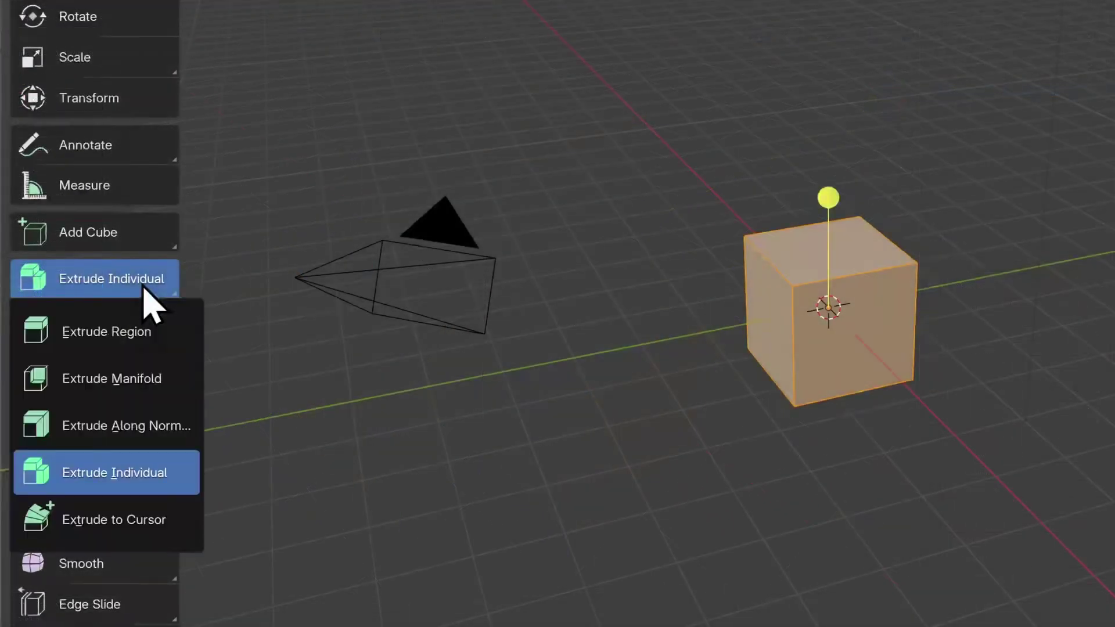
pyautogui.click(148, 527)
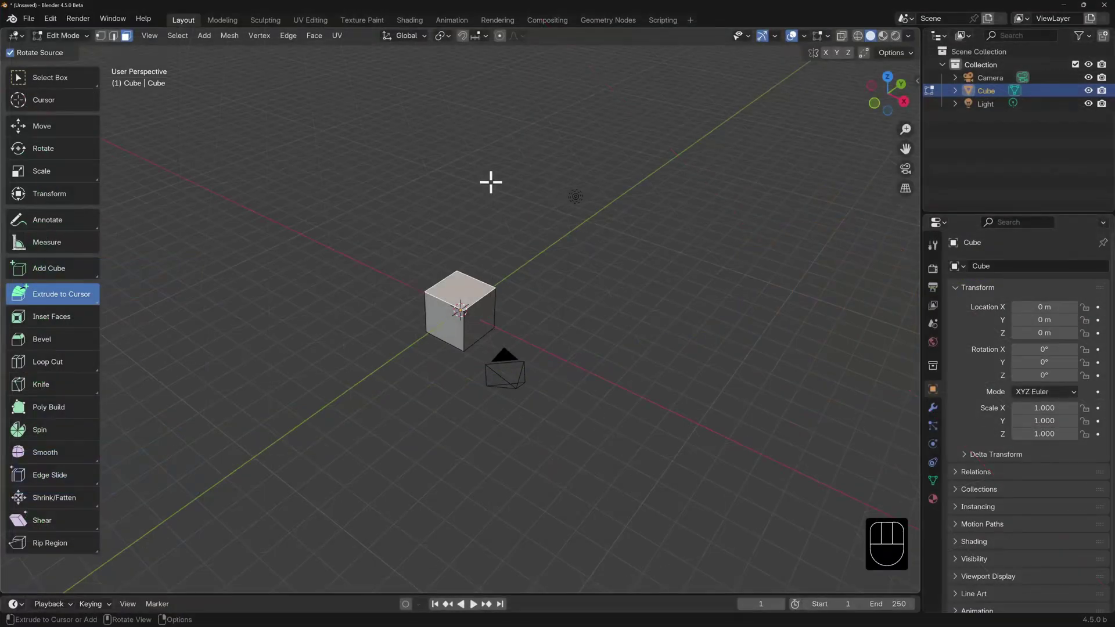
pyautogui.click(490, 179)
pyautogui.click(635, 236)
pyautogui.moveTo(634, 236); pyautogui.dragTo(660, 277, button='middle')
pyautogui.click(652, 232)
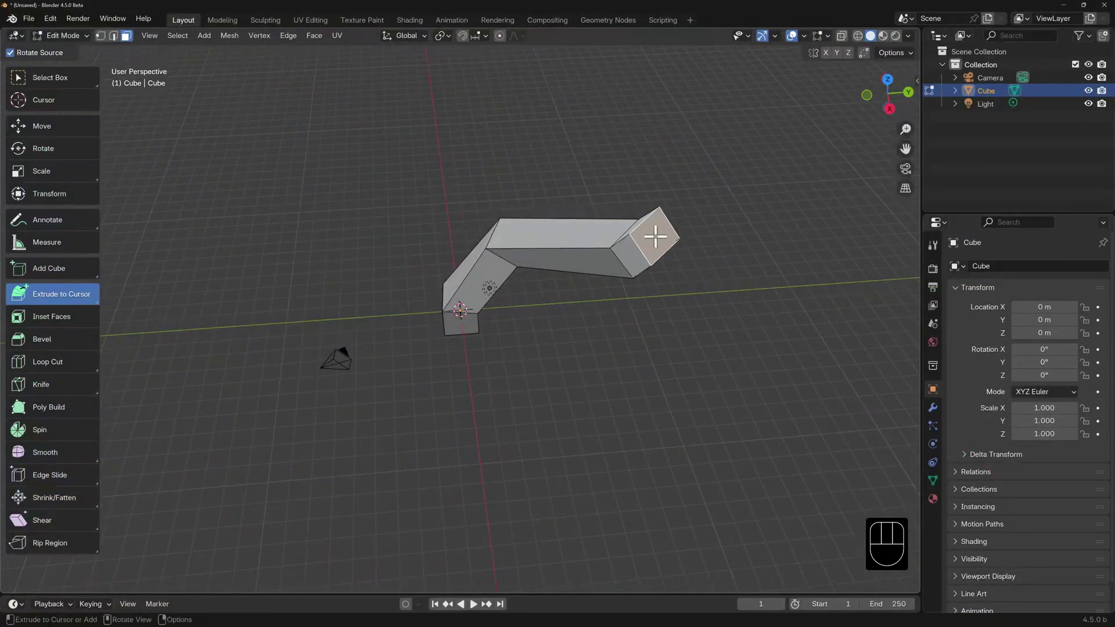
pyautogui.moveTo(652, 232); pyautogui.dragTo(488, 234, button='middle')
pyautogui.moveTo(383, 280); pyautogui.dragTo(667, 203, button='middle')
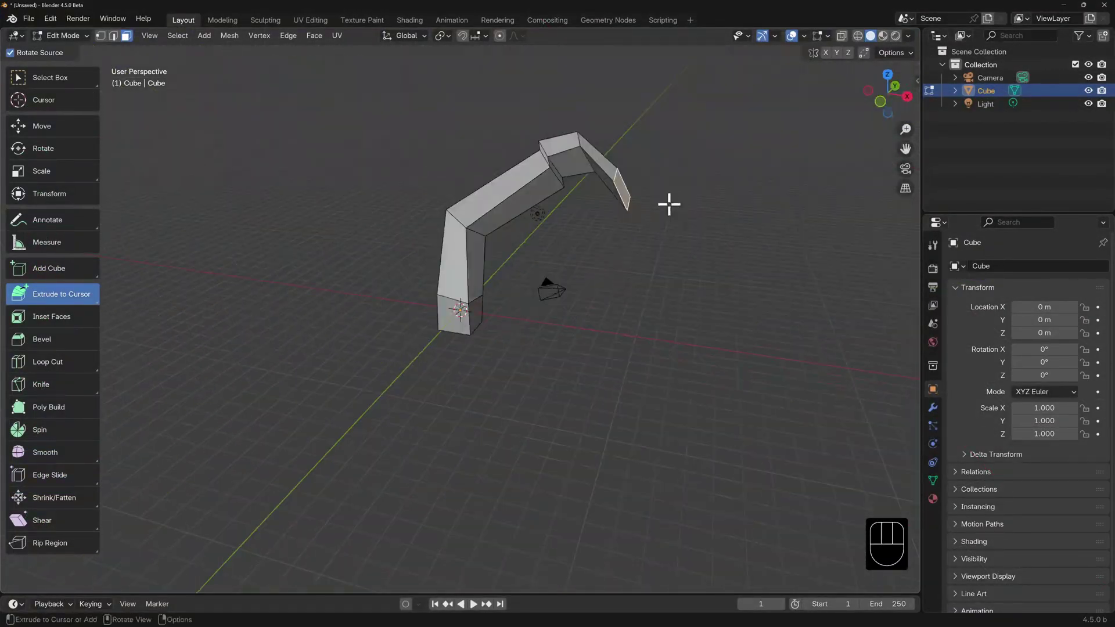
pyautogui.keyDown('ctrl'); pyautogui.rightClick(668, 204); pyautogui.keyUp('ctrl')
# Add an edge loop across the upper segment and extrude another segment upward
pyautogui.hotkey('ctrl', 'r')
pyautogui.click(499, 193)
pyautogui.click(497, 190)
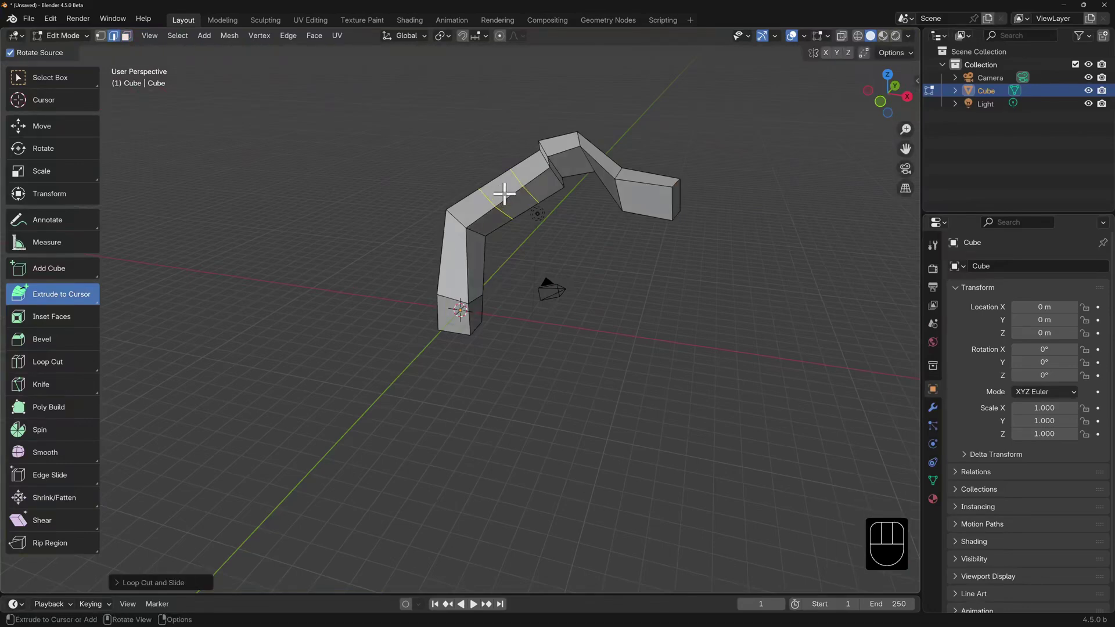
pyautogui.moveTo(499, 189); pyautogui.dragTo(498, 331, button='middle')
pyautogui.click(530, 214)
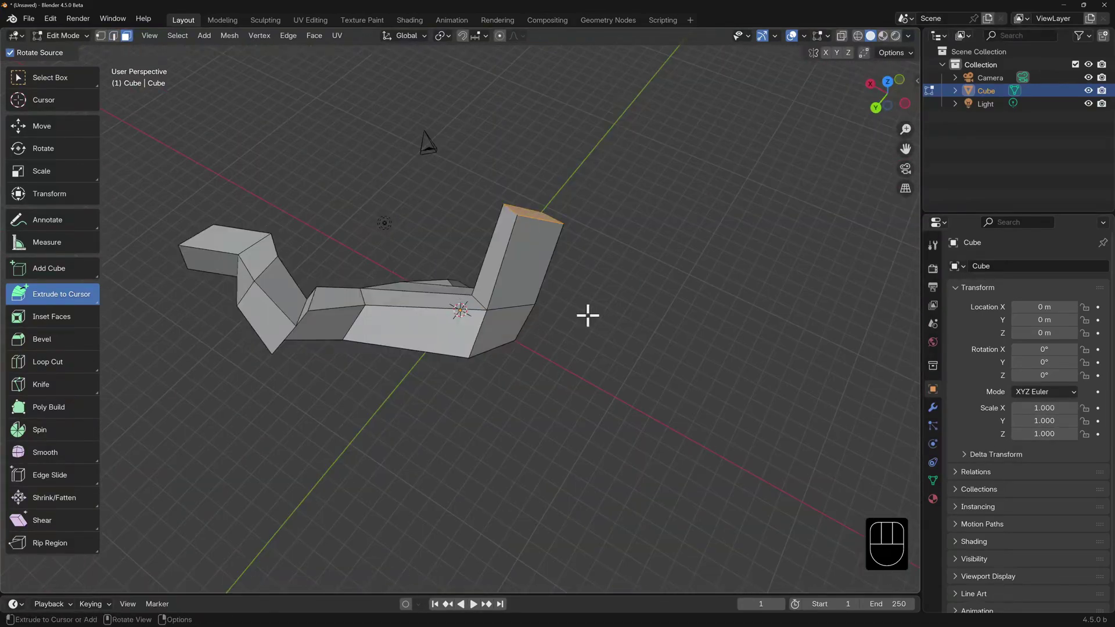
pyautogui.moveTo(587, 316)
pyautogui.mouseDown(button='middle')
pyautogui.moveTo(558, 239)
pyautogui.moveTo(496, 218)
pyautogui.moveTo(443, 251)
pyautogui.moveTo(390, 212)
pyautogui.moveTo(403, 331)
pyautogui.moveTo(455, 92)
pyautogui.moveTo(572, 330)
pyautogui.mouseUp(button='middle')
# Cut three evenly spaced edge loops into the upper segment
pyautogui.hotkey('ctrl', 'r')
pyautogui.scroll(2, 495, 215)
pyautogui.click(494, 203)
pyautogui.click(493, 199)
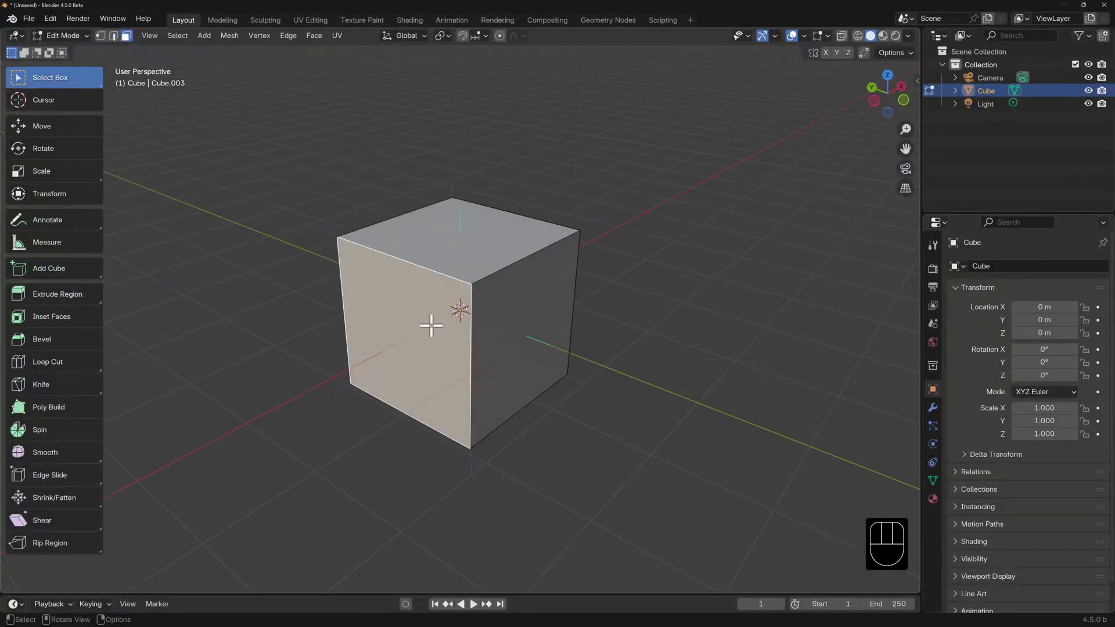
# Extrude the front face in place, scale it down, then undo the shrink
pyautogui.press('e')
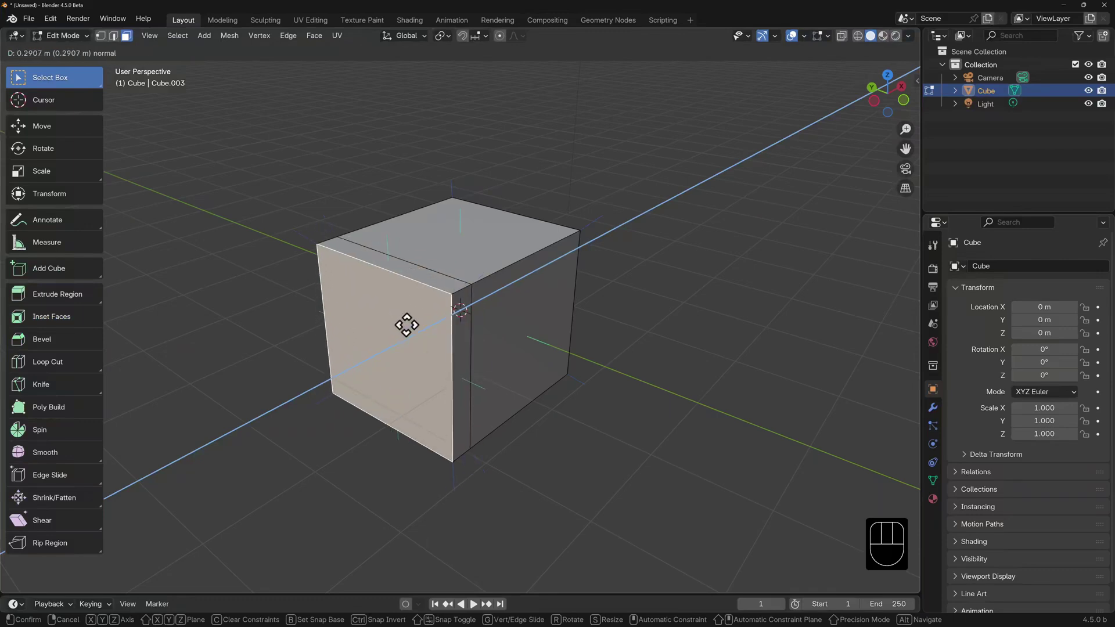
pyautogui.rightClick(407, 325)
pyautogui.press('s')
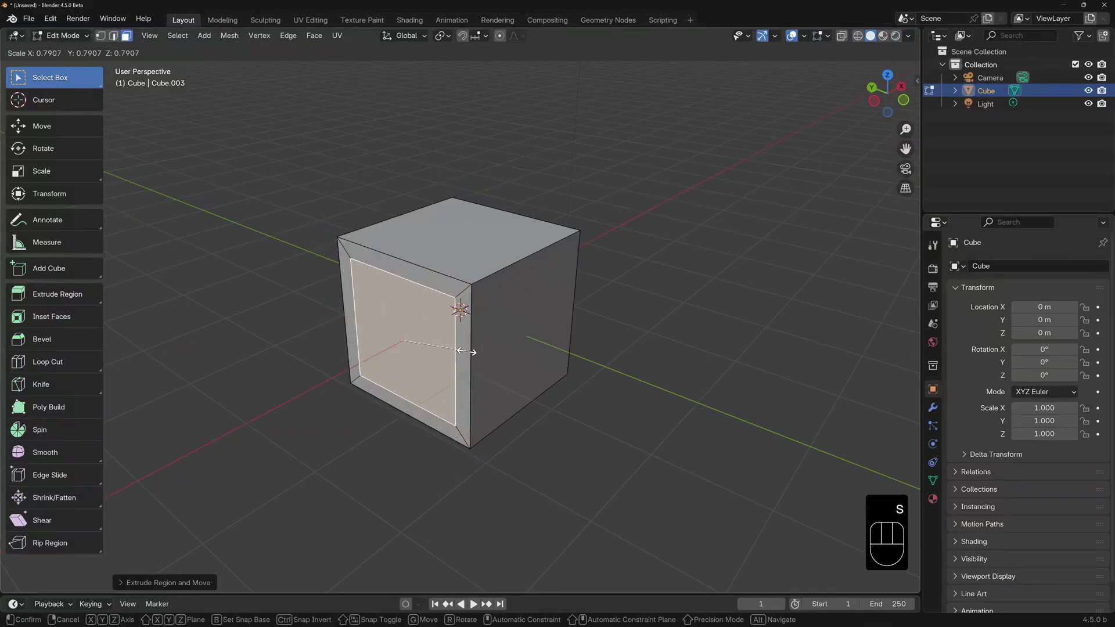
pyautogui.click(450, 349)
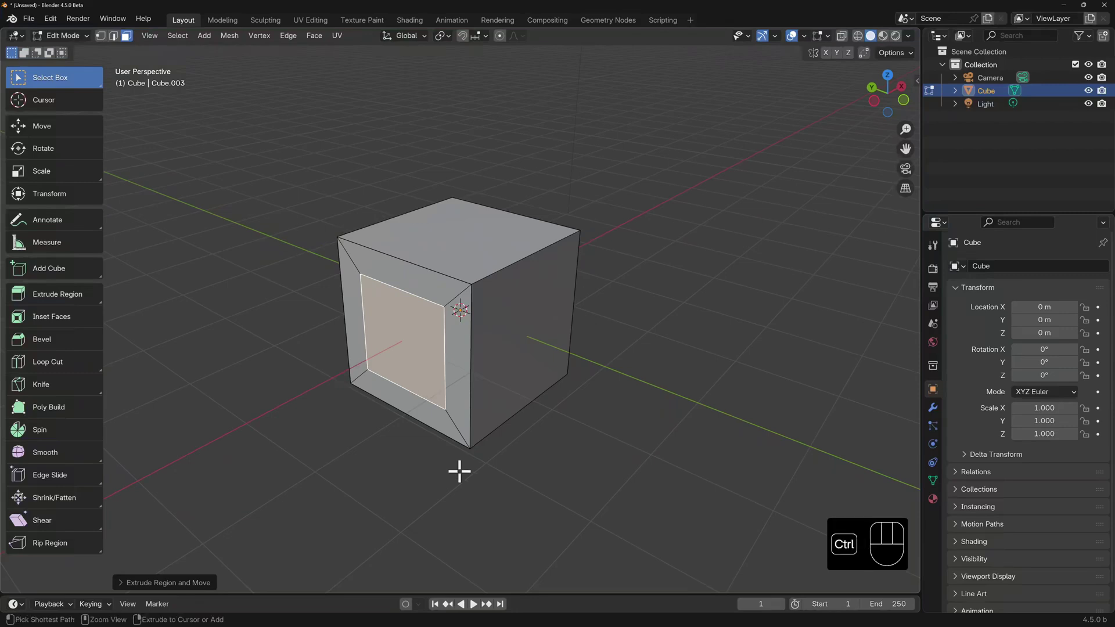
pyautogui.hotkey('ctrl', 'z')
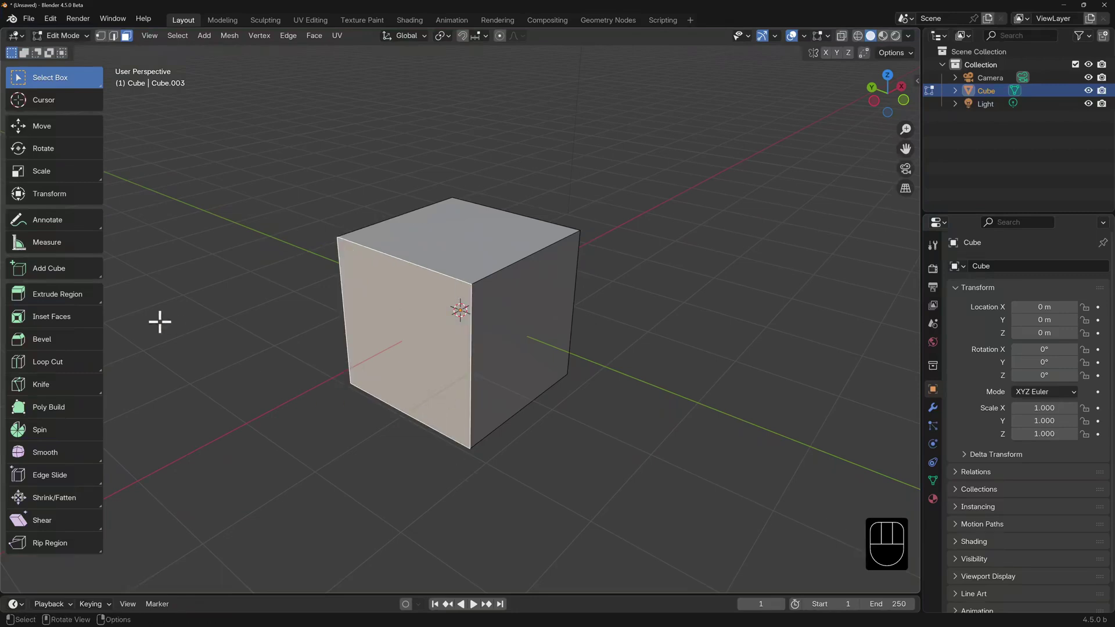
# Inset the cube's front face with Inset Faces, adjusting the border thickness
pyautogui.click(77, 320)
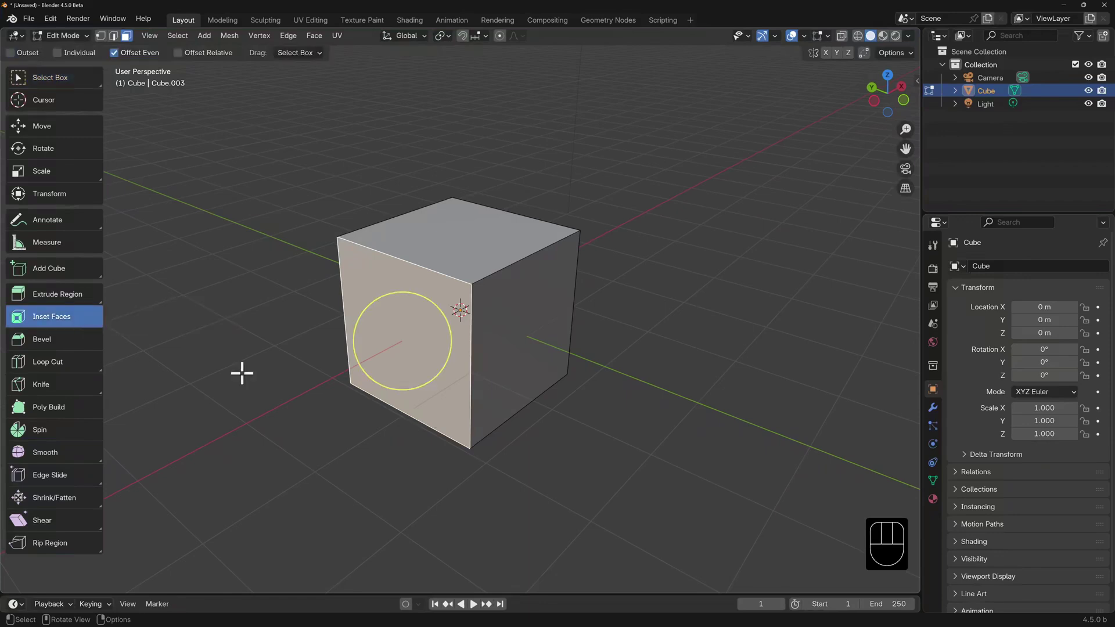
pyautogui.moveTo(413, 312); pyautogui.dragTo(415, 335)
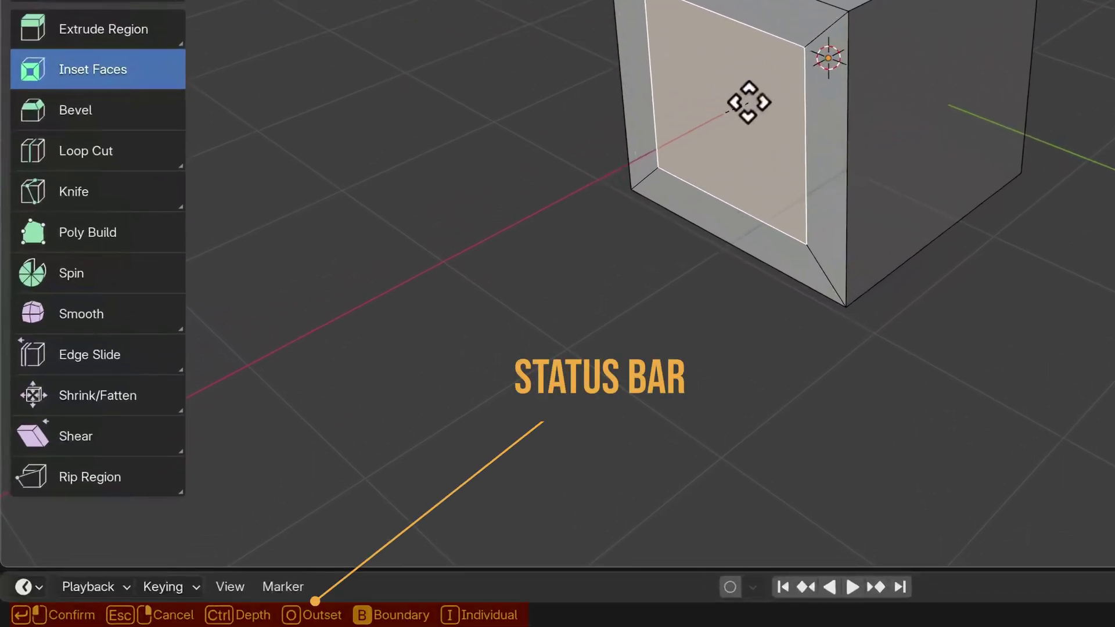
pyautogui.moveTo(749, 102); pyautogui.dragTo(777, 124)
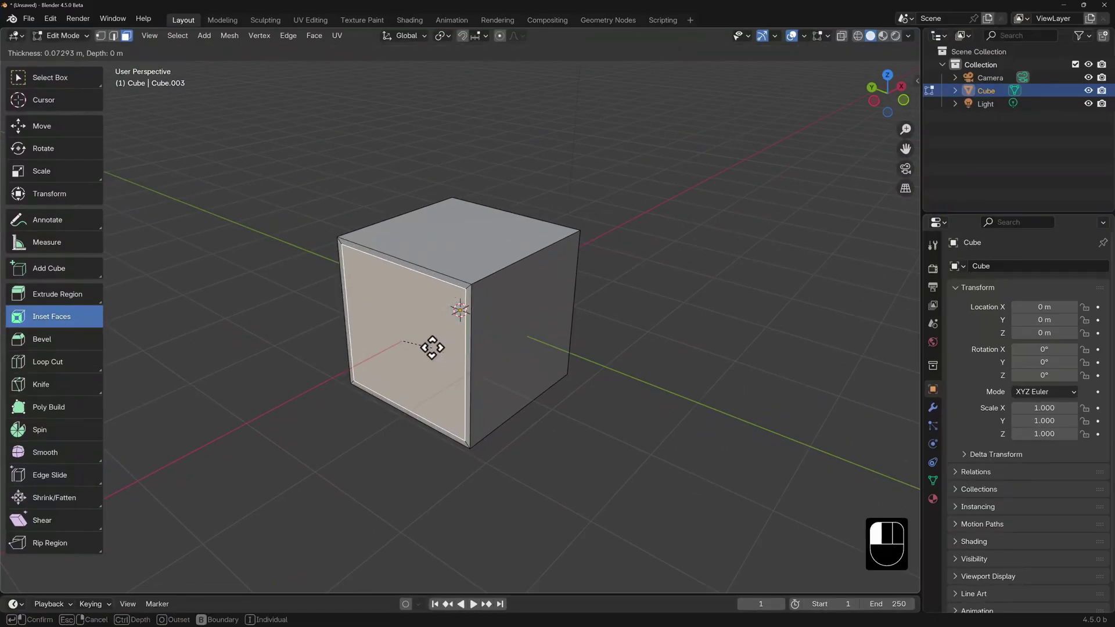
pyautogui.moveTo(432, 347)
pyautogui.mouseDown()
pyautogui.moveTo(421, 345)
pyautogui.moveTo(438, 340)
pyautogui.mouseUp()
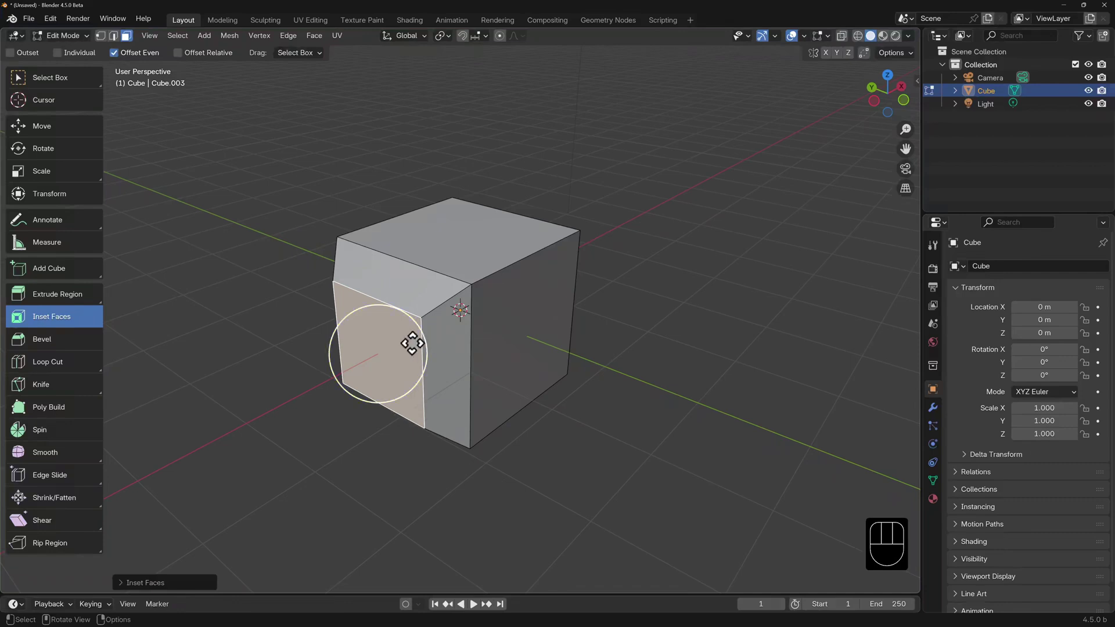
pyautogui.moveTo(413, 343)
pyautogui.mouseDown()
pyautogui.moveTo(427, 350)
pyautogui.moveTo(402, 346)
pyautogui.mouseUp()
# Extrude the cube's bottom-right edge along Y into a floor flap
pyautogui.press('2')
pyautogui.click(542, 418)
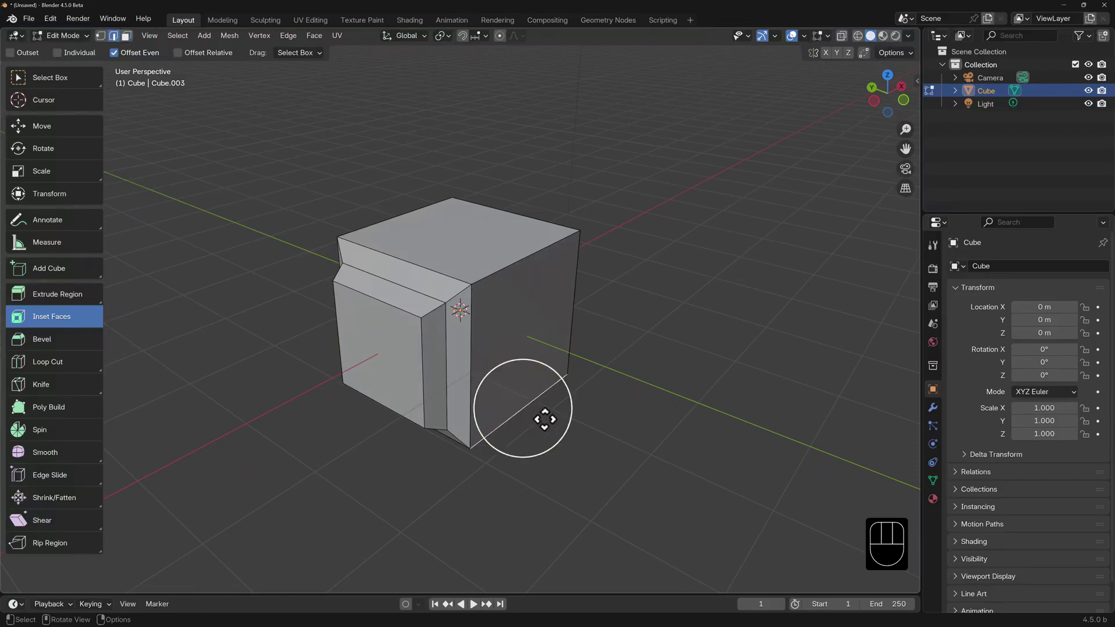
pyautogui.press('e')
pyautogui.press('y')
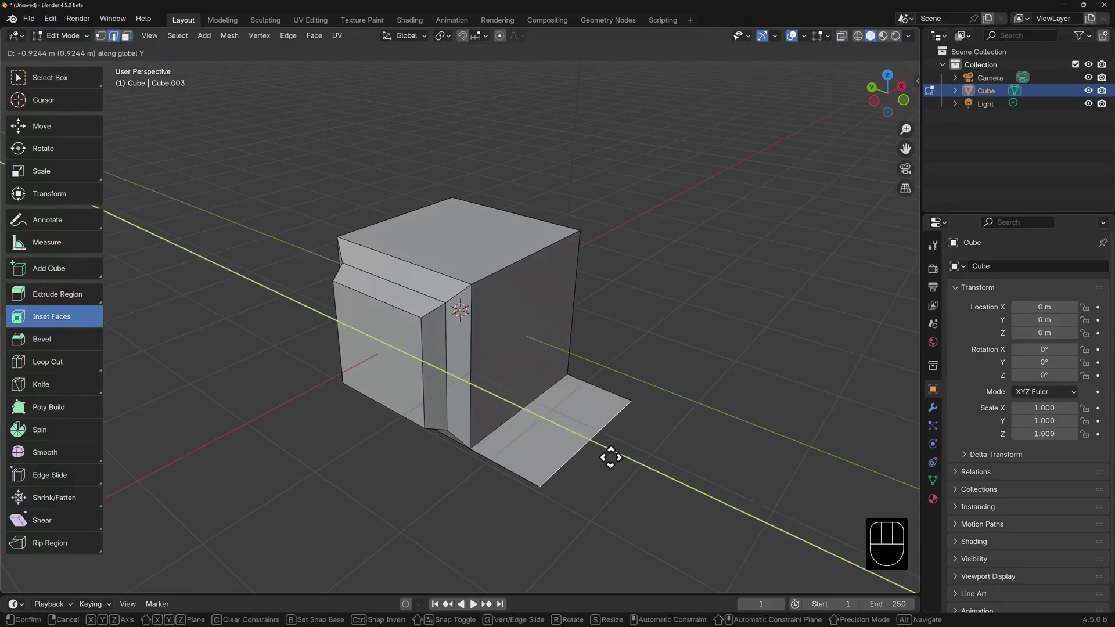
pyautogui.click(679, 480)
# Inset the new floor face with boundary-only insetting
pyautogui.press('3')
pyautogui.click(605, 441)
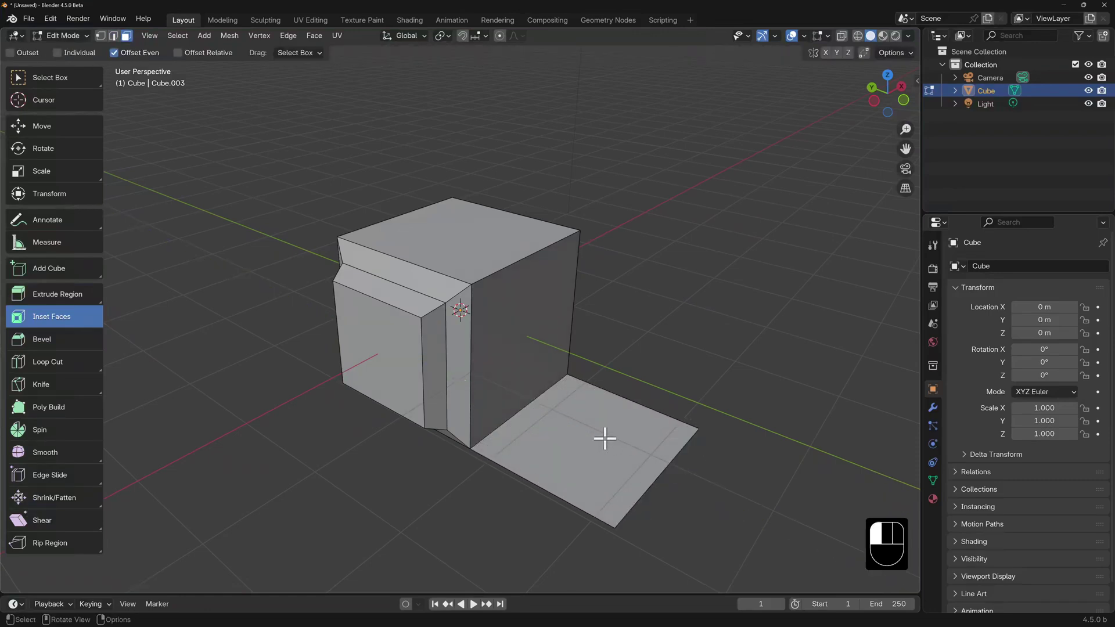
pyautogui.moveTo(632, 422); pyautogui.dragTo(621, 428)
pyautogui.press('b')
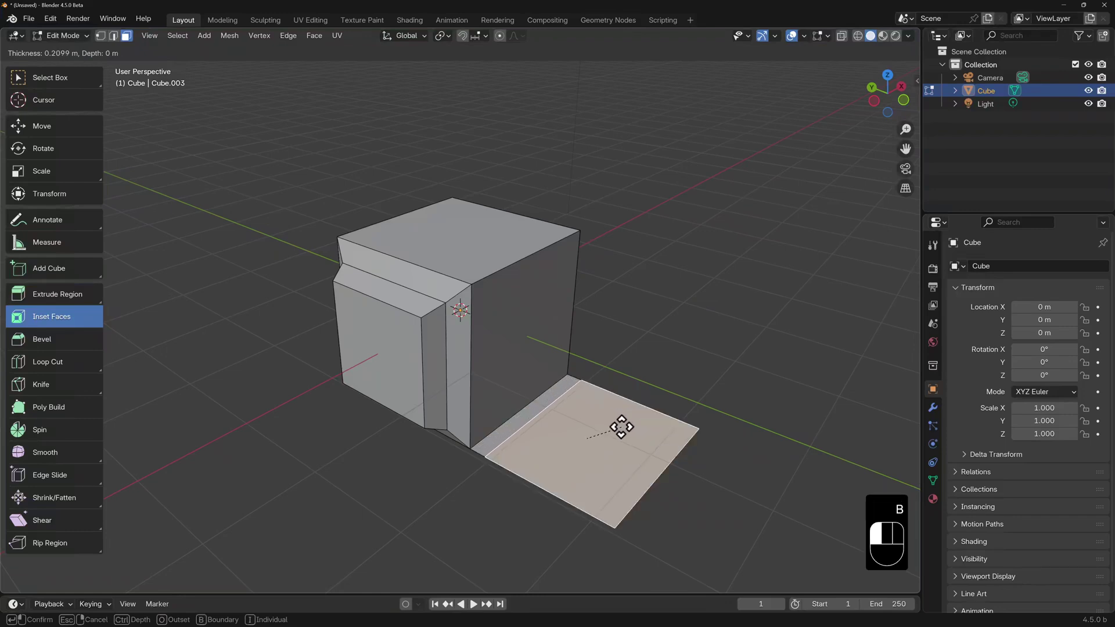
pyautogui.moveTo(621, 428); pyautogui.dragTo(582, 437)
# Rotate the floor flap 90° around Y into a vertical wall
pyautogui.press('r')
pyautogui.press('y')
pyautogui.press('9')
pyautogui.press('0')
pyautogui.press('Return')
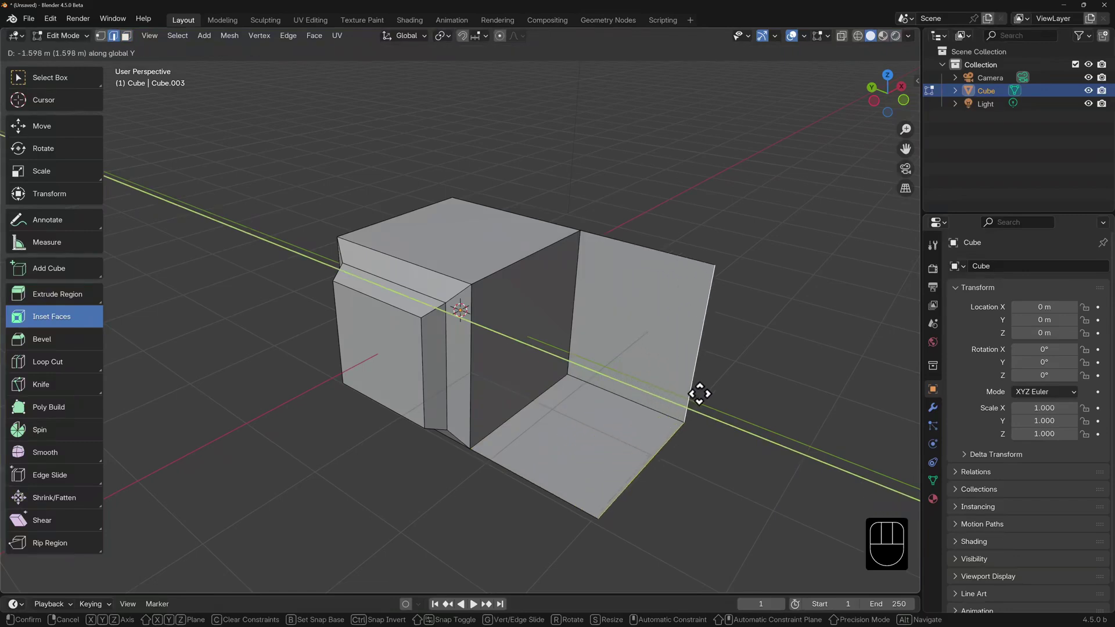
# Reselect the floor face and inset it again with the boundary option toggled
pyautogui.press('c')
pyautogui.click(625, 430)
pyautogui.press('Escape')
pyautogui.press('i')
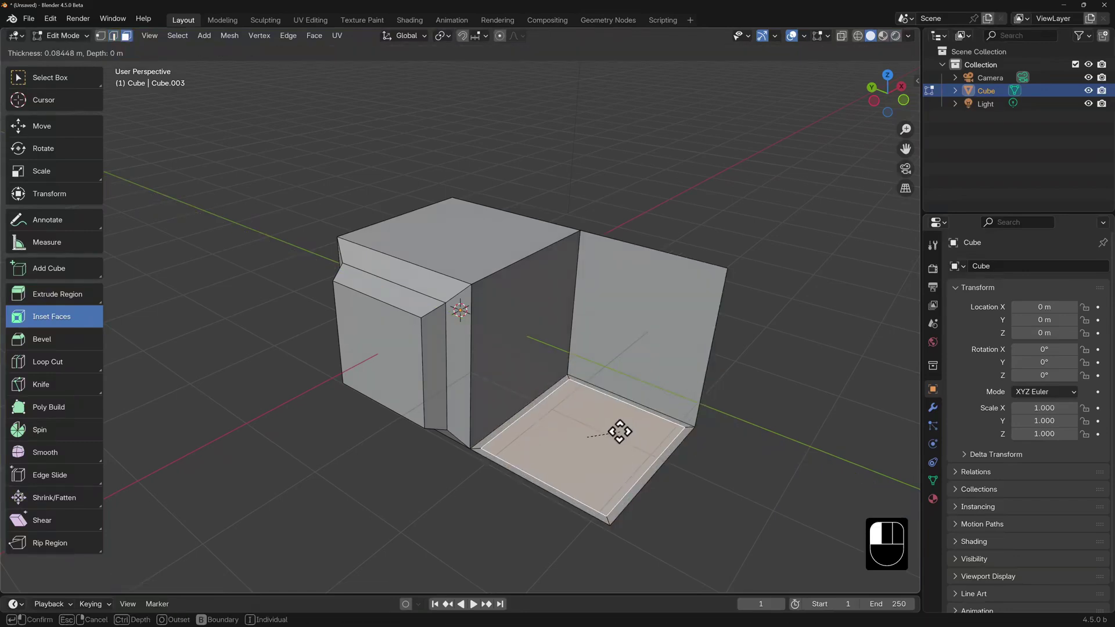
pyautogui.press('b')
pyautogui.moveTo(617, 431); pyautogui.dragTo(582, 432)
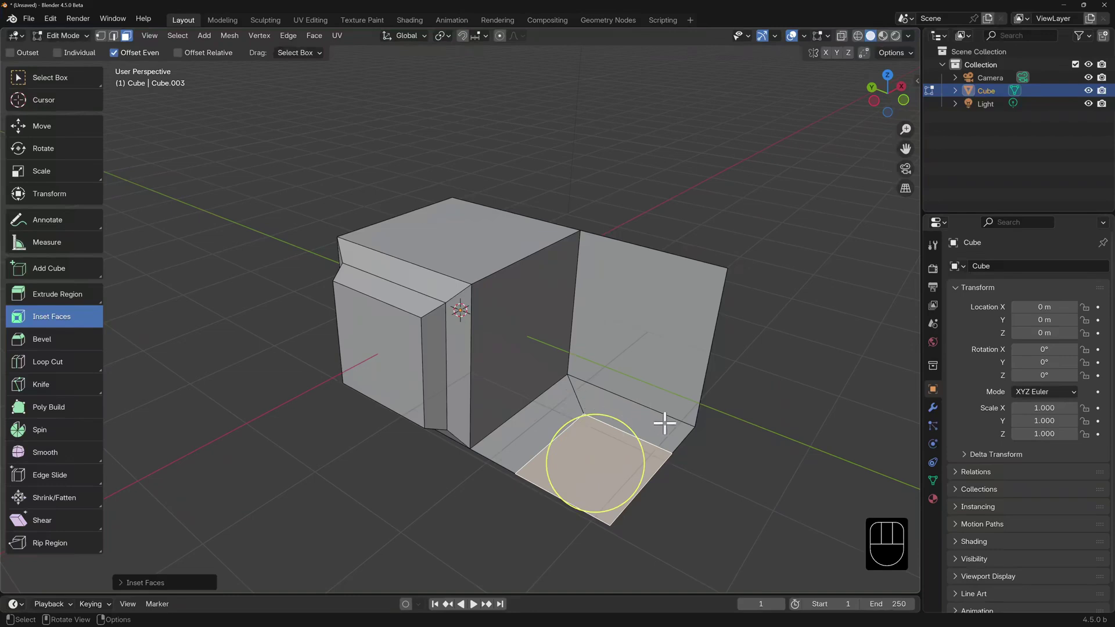
# Undo the floor additions, then inset the cube's right and top faces together
pyautogui.hotkey('ctrl', 'z')
pyautogui.hotkey('ctrl', 'z')
pyautogui.press('c')
pyautogui.click(543, 308)
pyautogui.keyDown('shift'); pyautogui.click(489, 249); pyautogui.keyUp('shift')
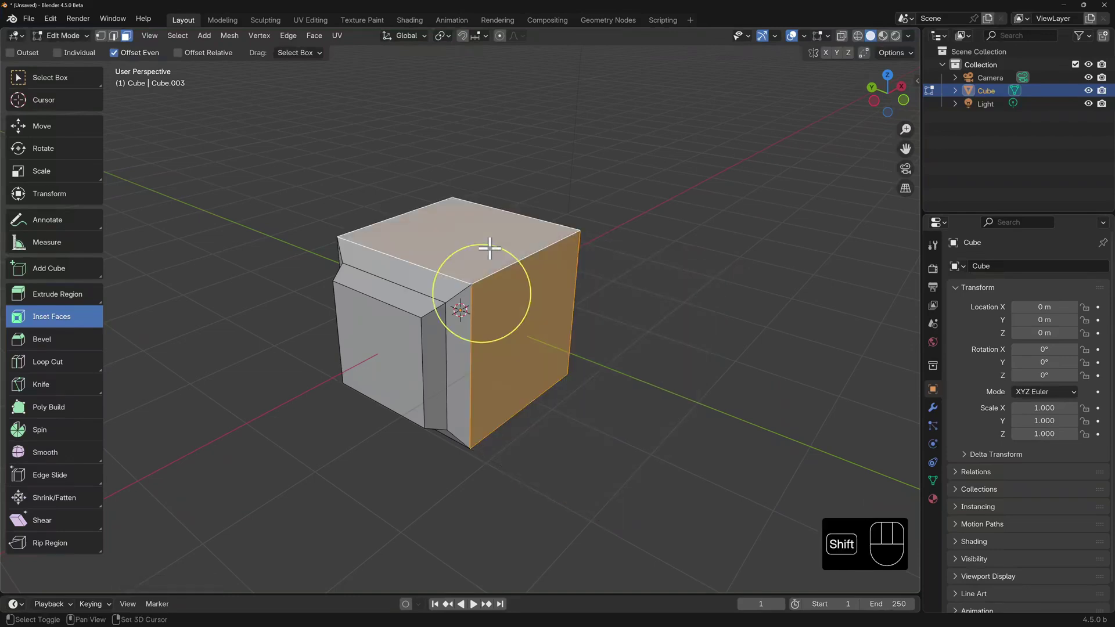
pyautogui.press('Escape')
pyautogui.moveTo(525, 282); pyautogui.dragTo(513, 303)
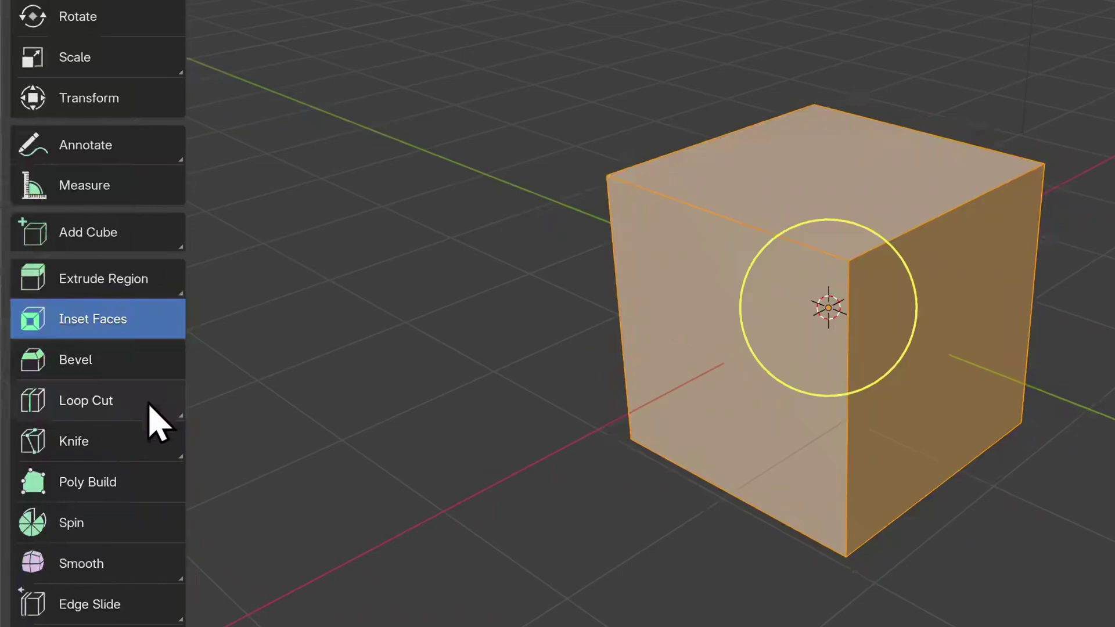
# Switch to vertex select and choose Knife from the Knife/Bisect tool group
pyautogui.press('1')
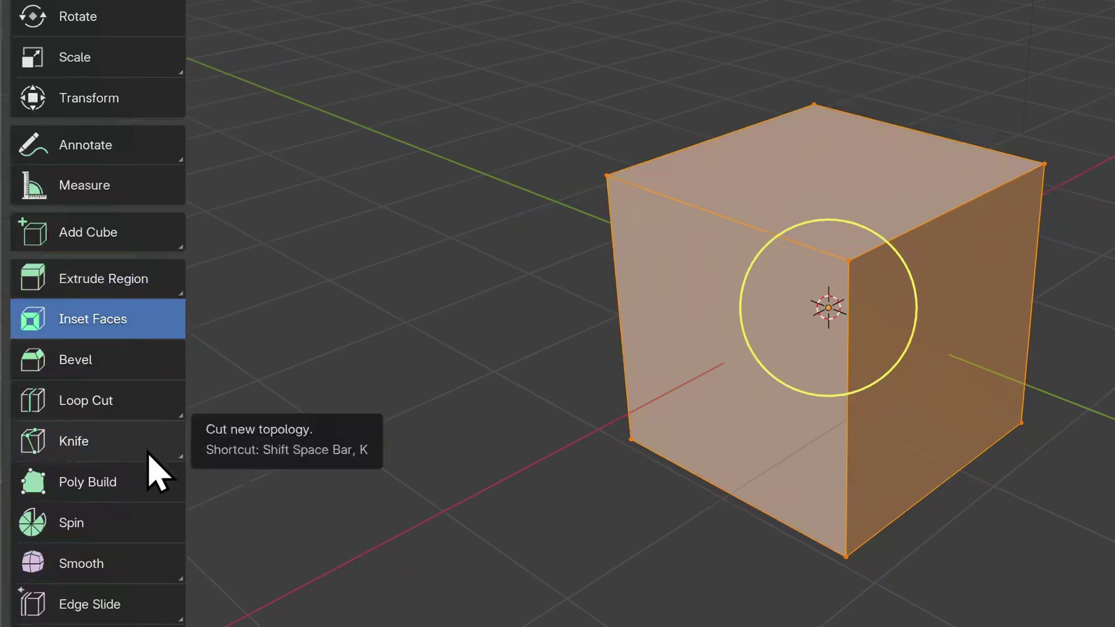
pyautogui.click(164, 468)
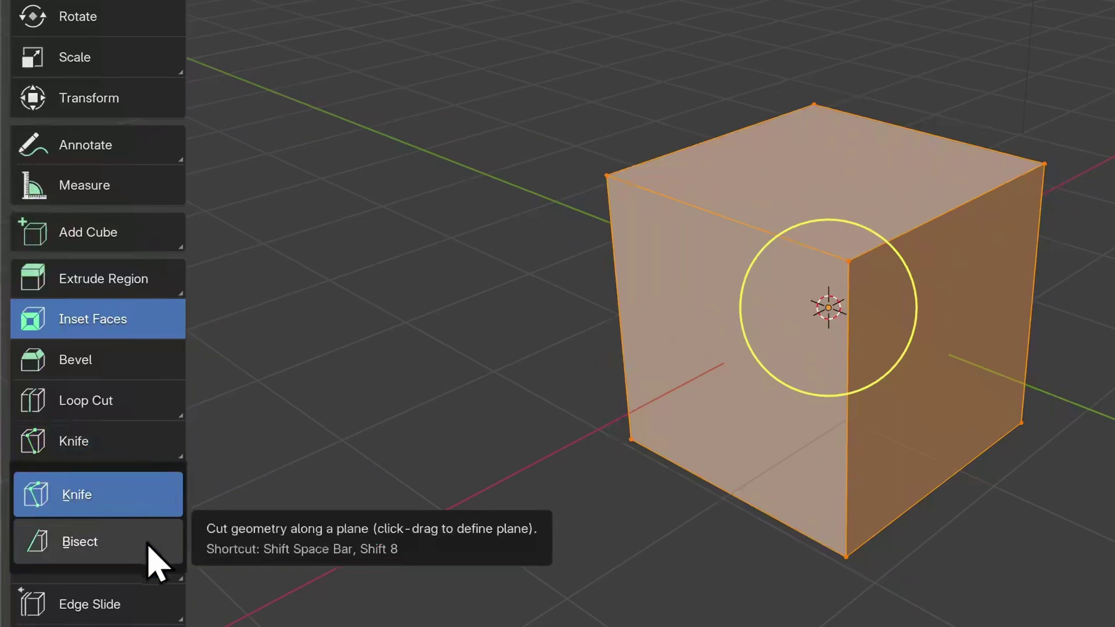
pyautogui.click(154, 464)
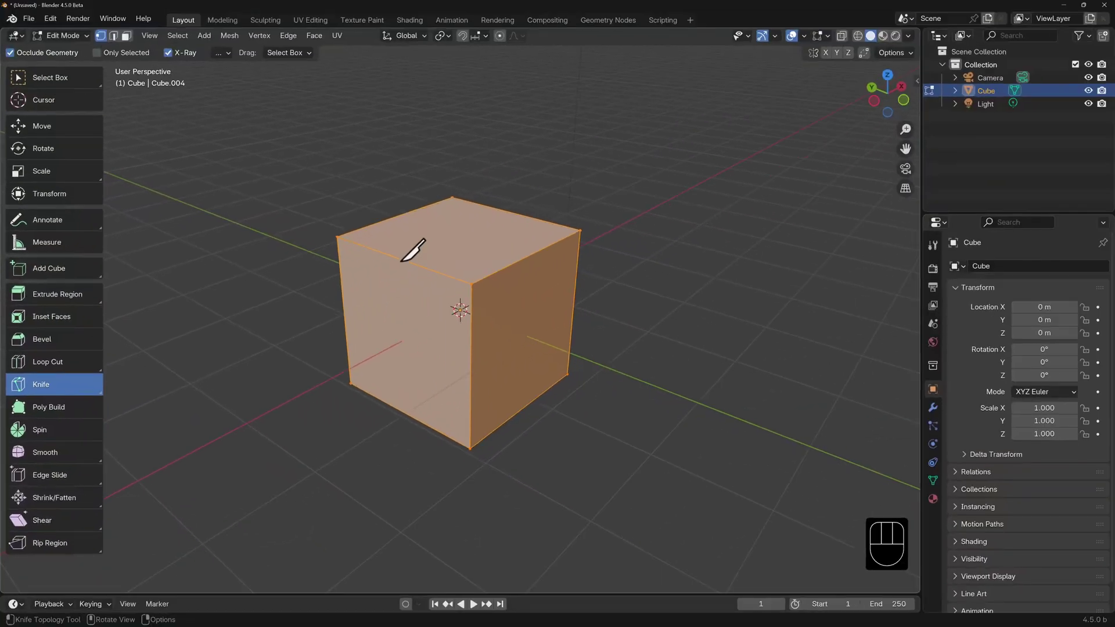
# Knife-cut along the top edge and down to the bottom edge, then confirm
pyautogui.click(400, 260)
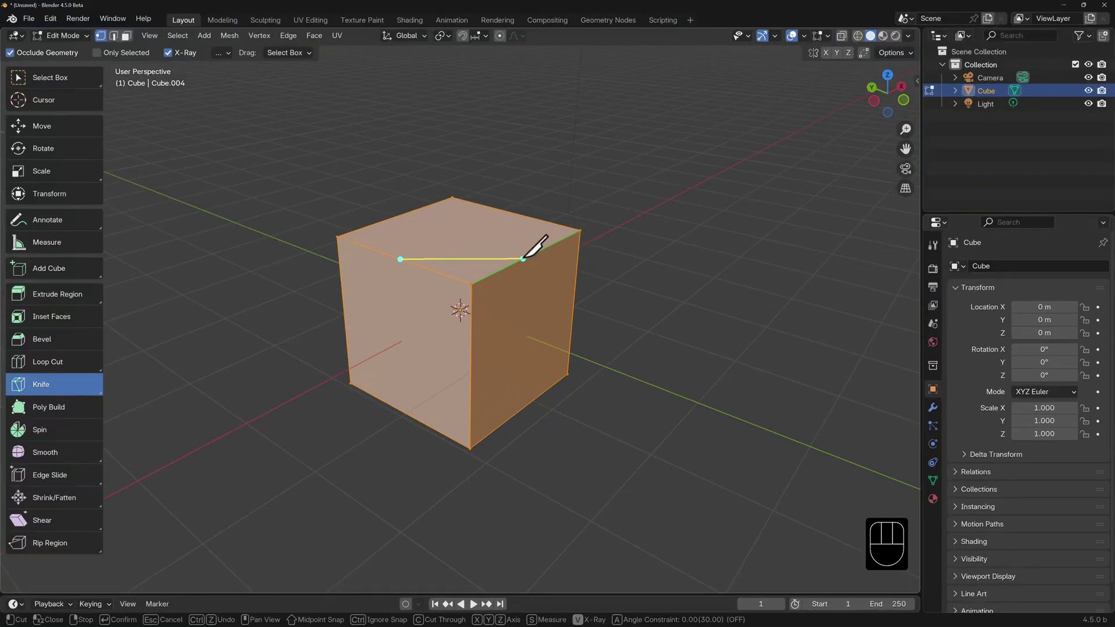
pyautogui.click(523, 259)
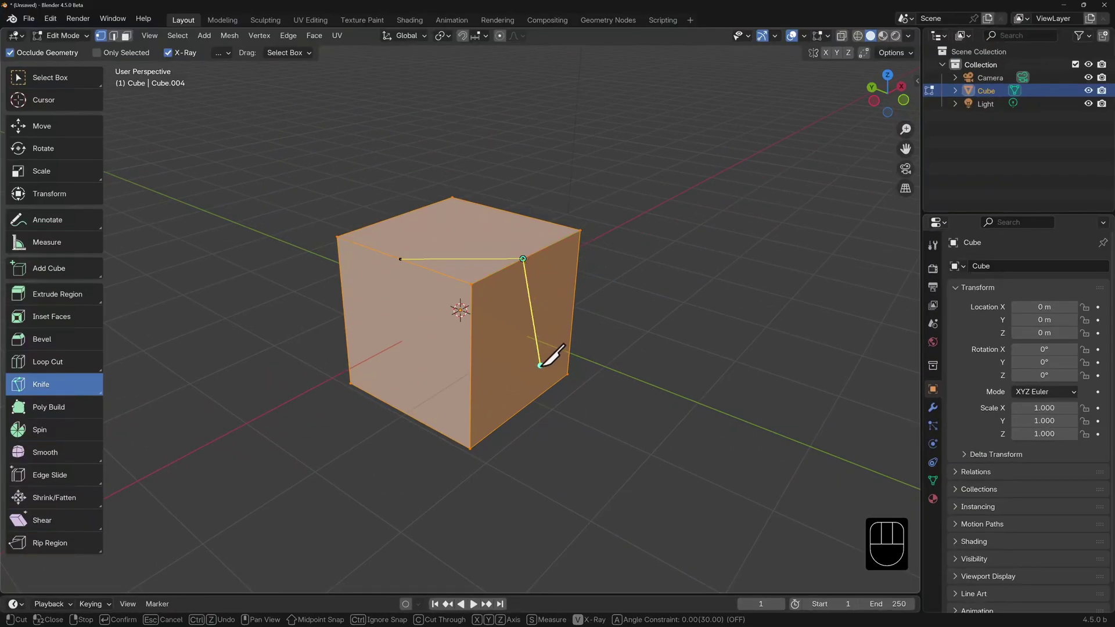
pyautogui.click(519, 411)
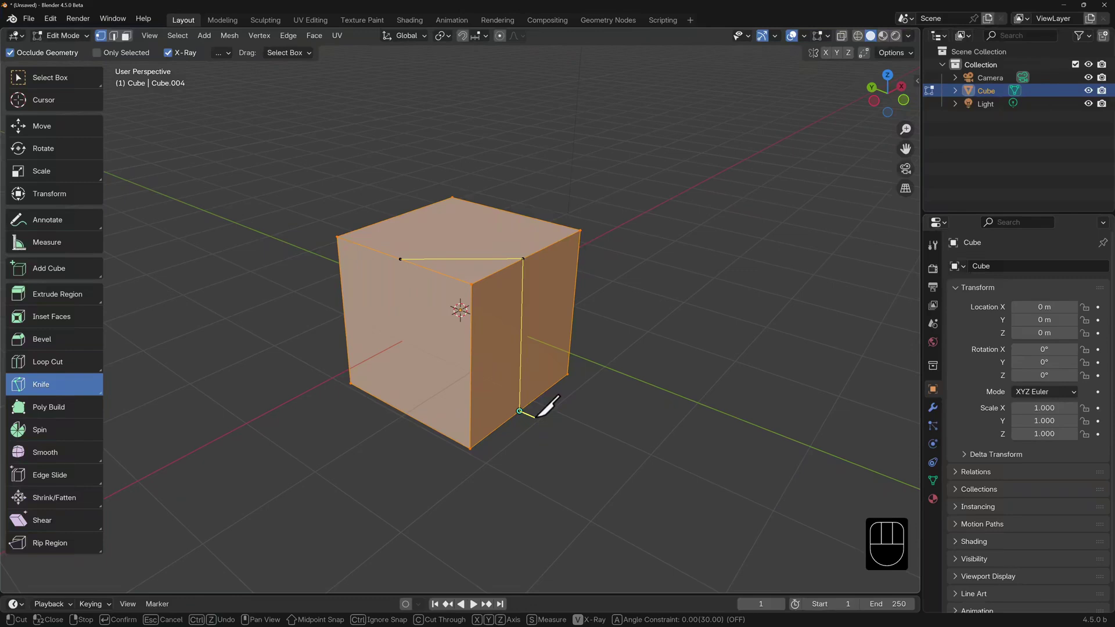
pyautogui.press('Return')
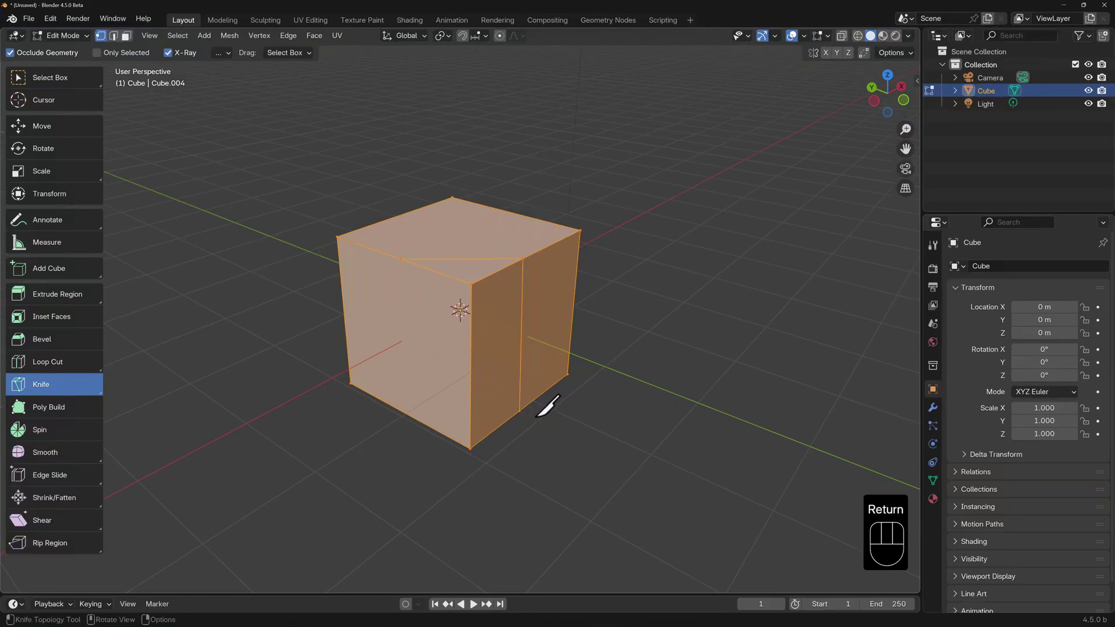
# Trace a new cut from the top-left edge across the top and down the front face
pyautogui.click(394, 257)
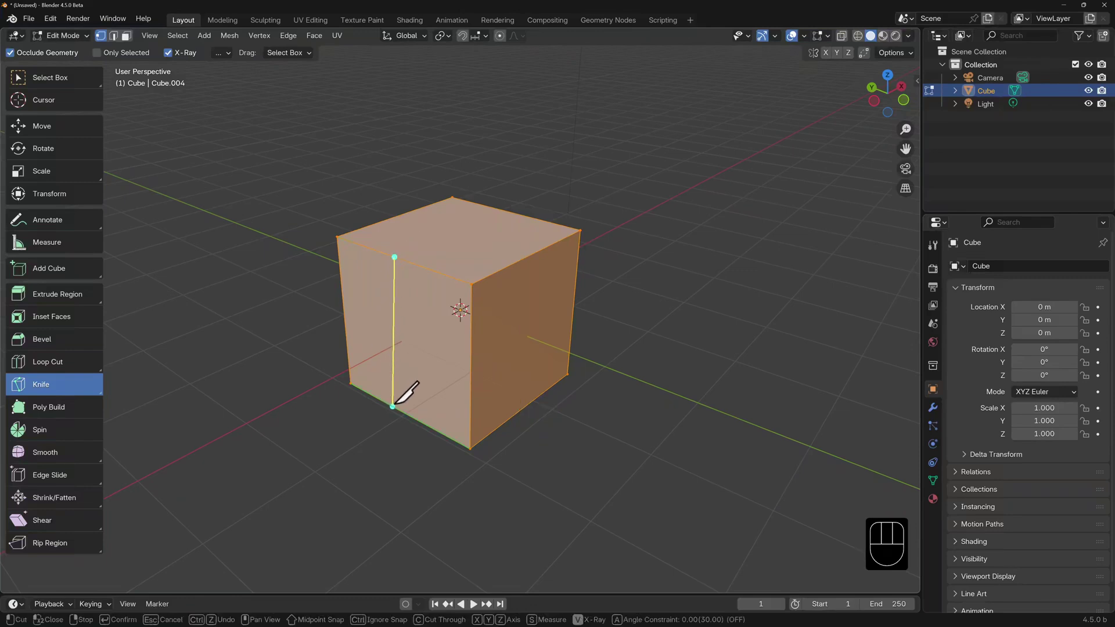
pyautogui.click(399, 393)
pyautogui.press('Escape')
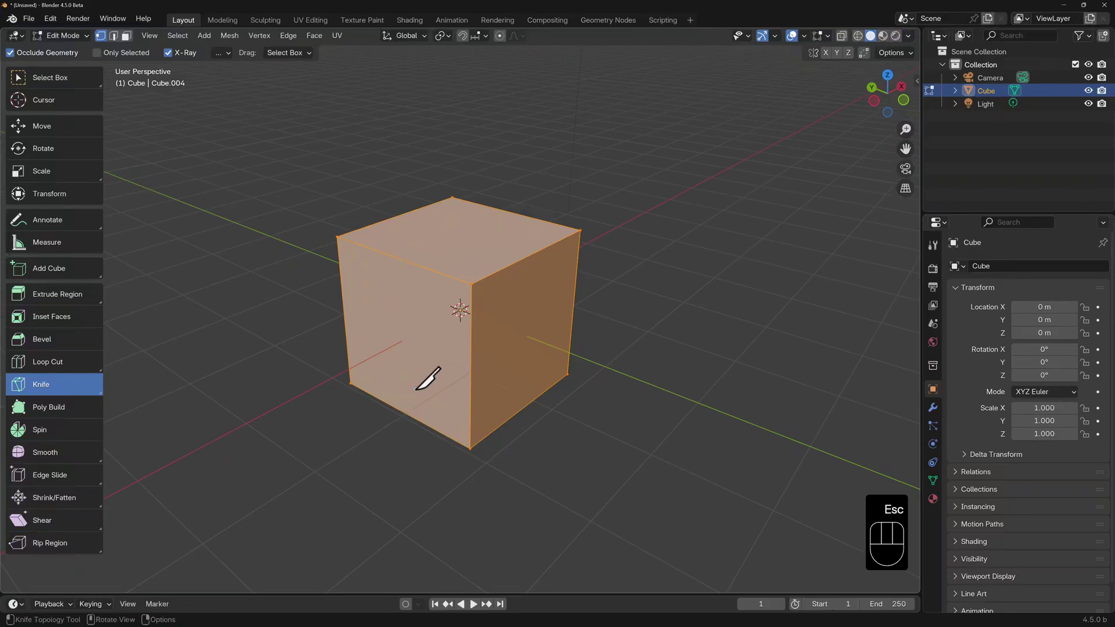
pyautogui.click(403, 261)
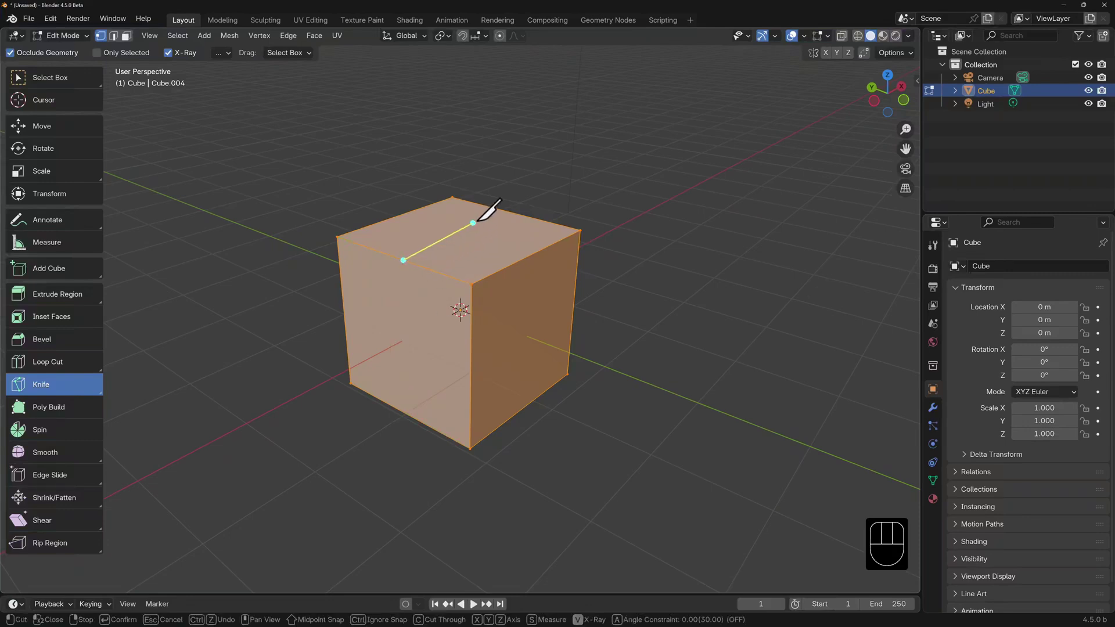
pyautogui.click(504, 210)
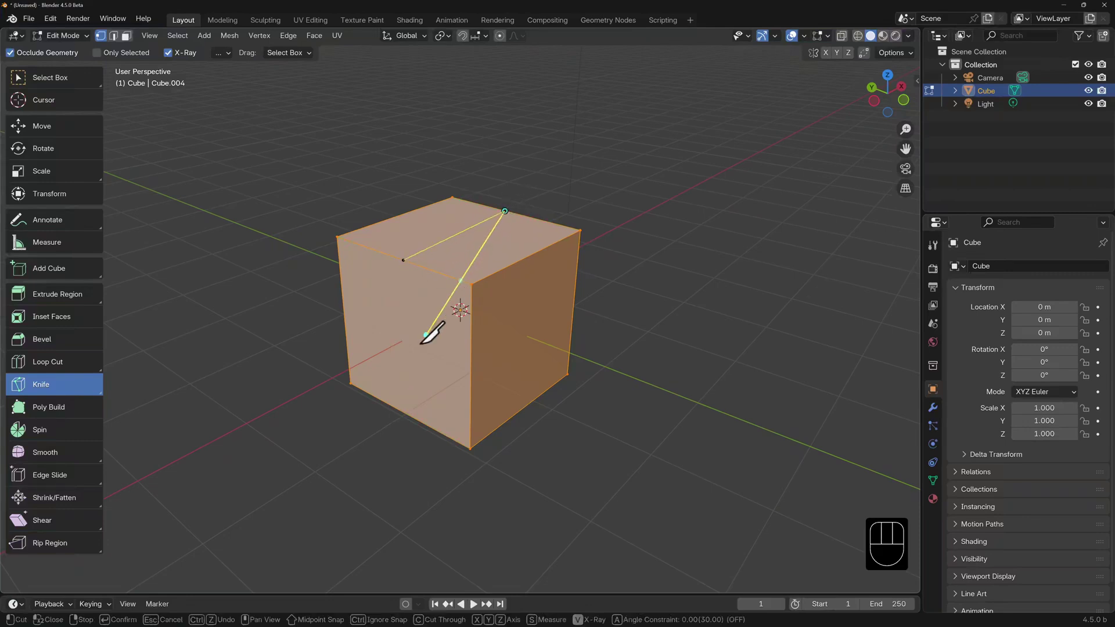
pyautogui.click(399, 409)
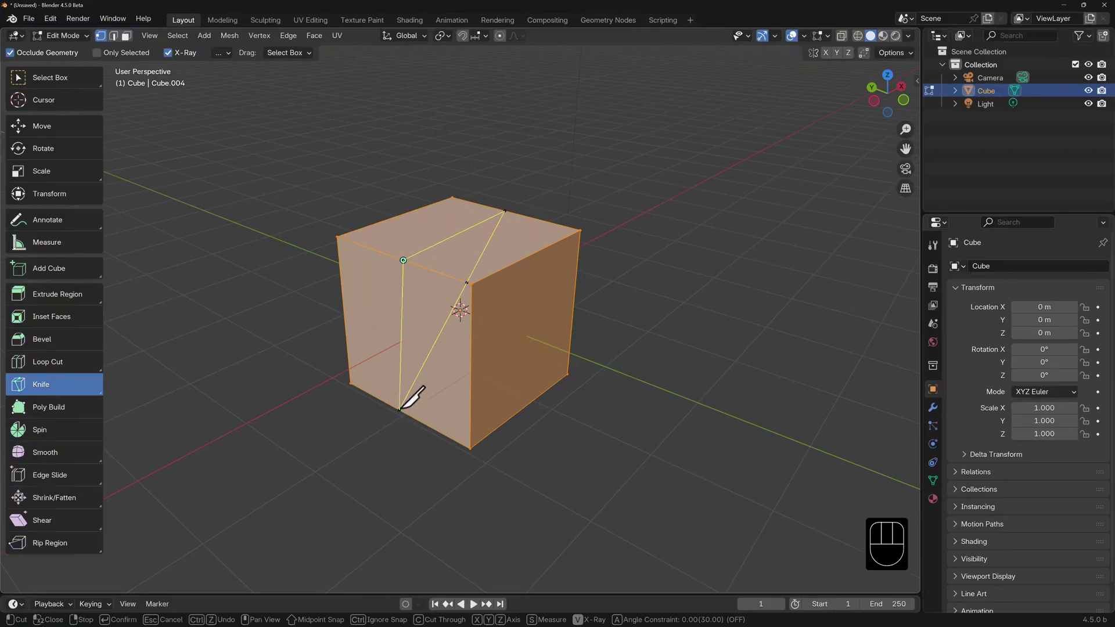
# Try a Cut Through knife cut across the cube, then discard it
pyautogui.hotkey('ctrl', 'z')
pyautogui.hotkey('ctrl', 'z')
pyautogui.press('c')
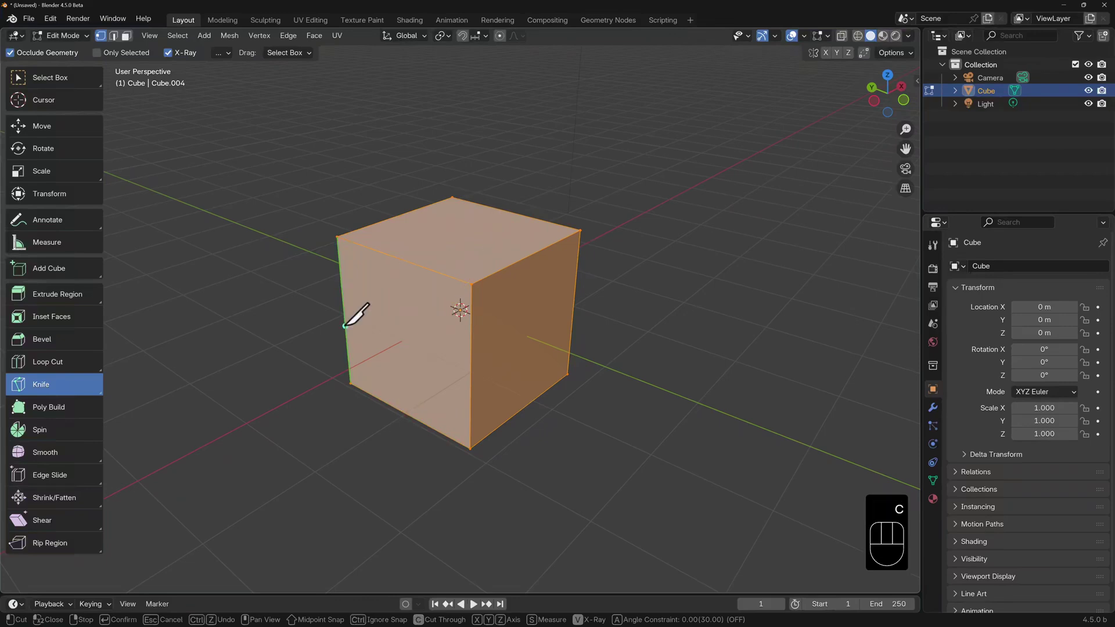
pyautogui.click(344, 326)
pyautogui.click(588, 319)
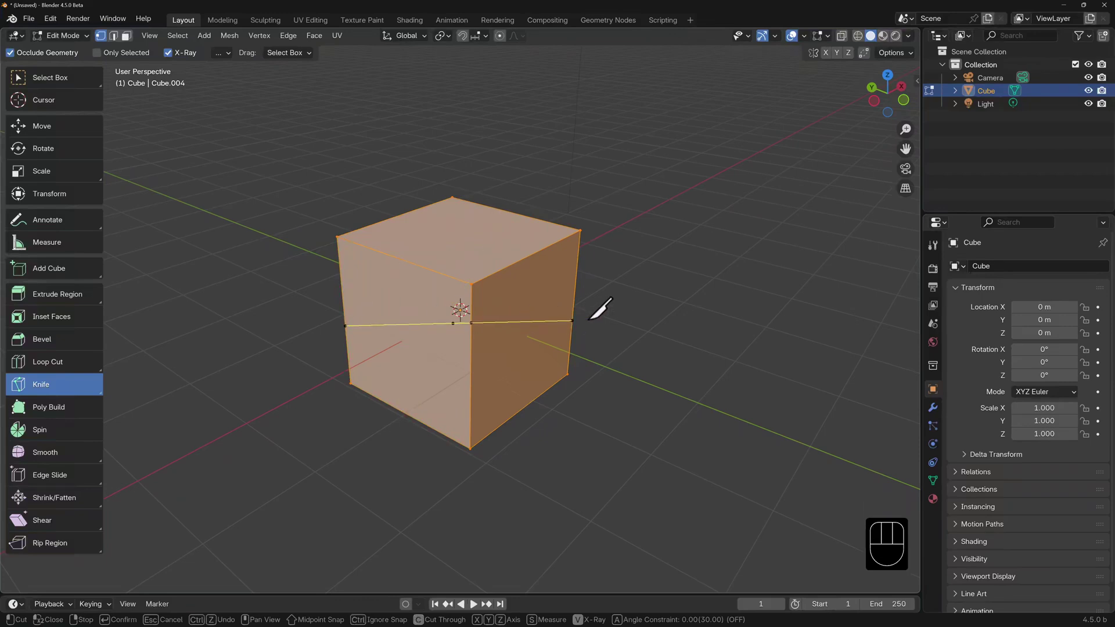
pyautogui.moveTo(633, 286); pyautogui.dragTo(401, 249, button='middle')
pyautogui.click(459, 284)
pyautogui.press('Escape')
# Knife-cut down the left face on Z, across on X, then a 43.5° diagonal segment
pyautogui.click(395, 258)
pyautogui.press('z')
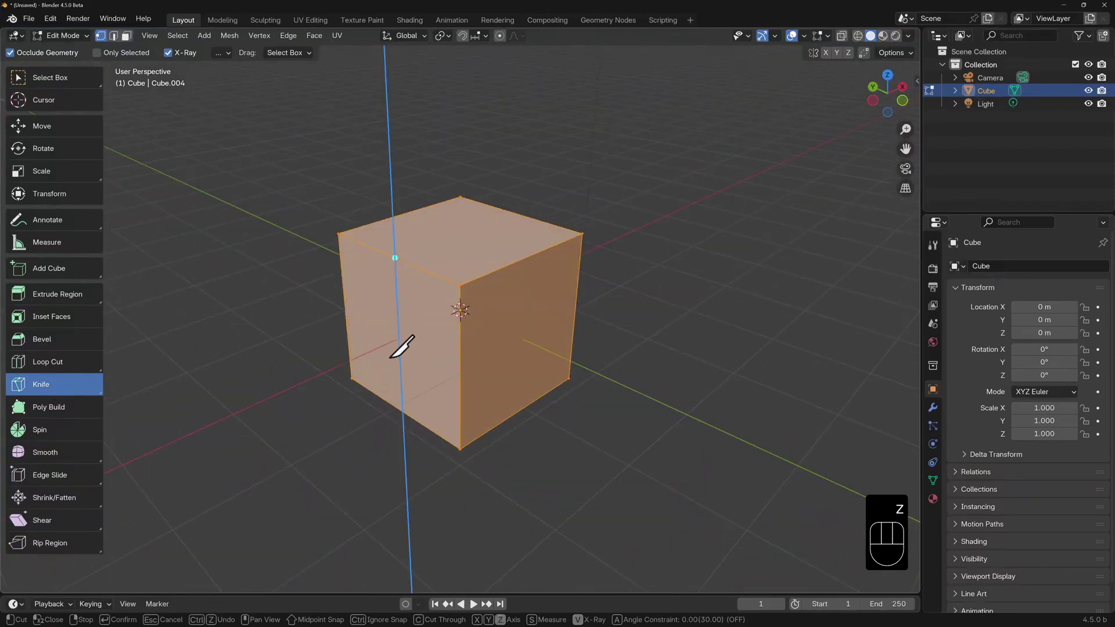
pyautogui.click(403, 411)
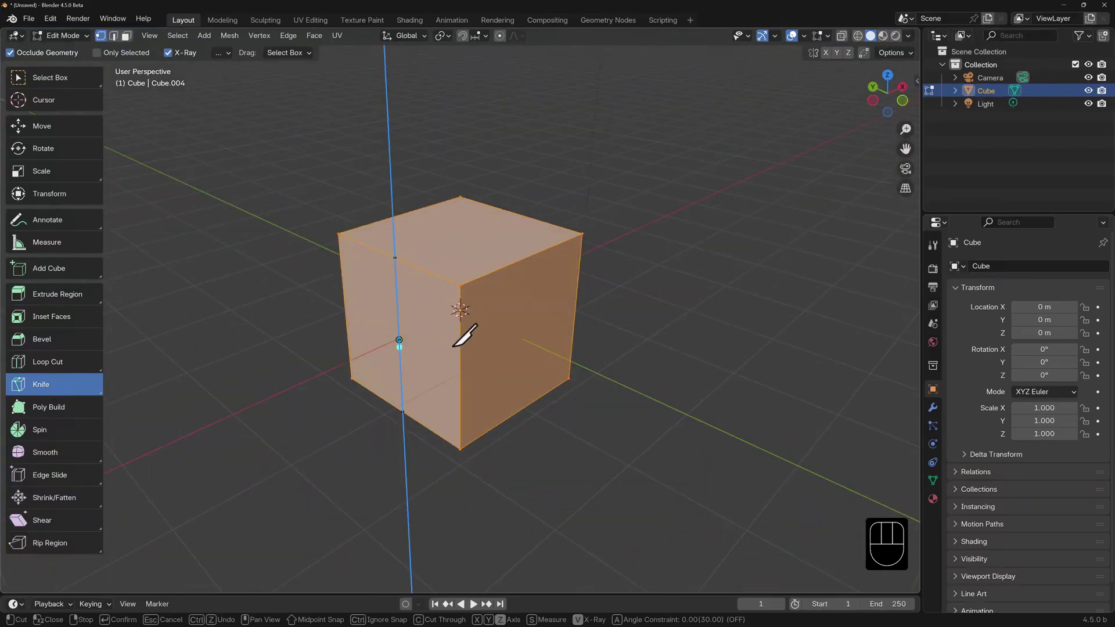
pyautogui.press('y')
pyautogui.click(462, 369)
pyautogui.press('x')
pyautogui.click(584, 312)
pyautogui.press('a')
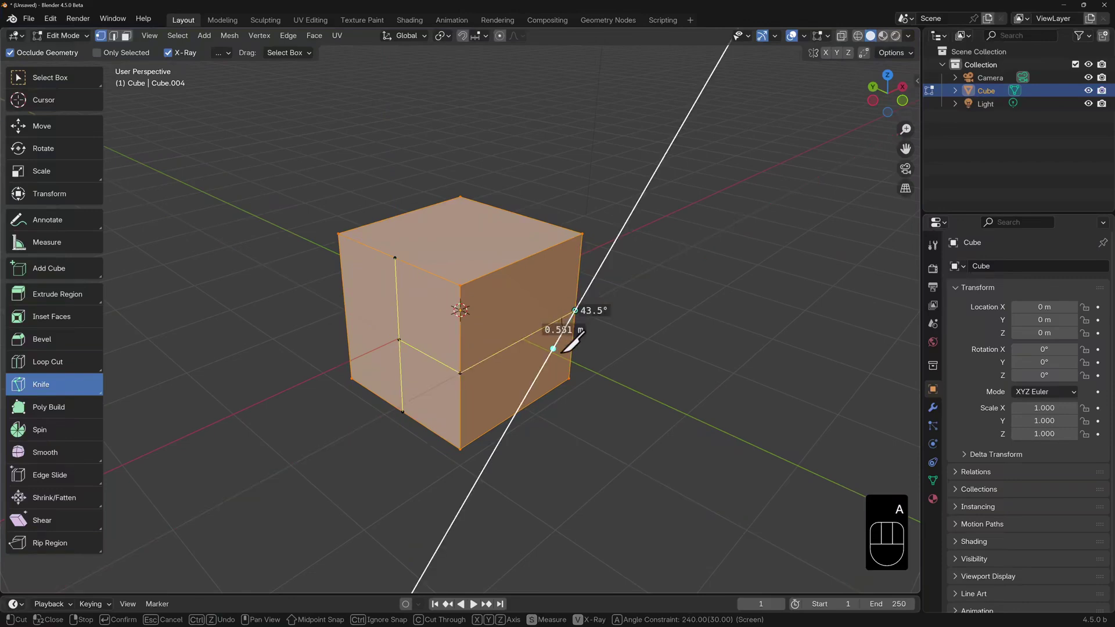
pyautogui.click(516, 413)
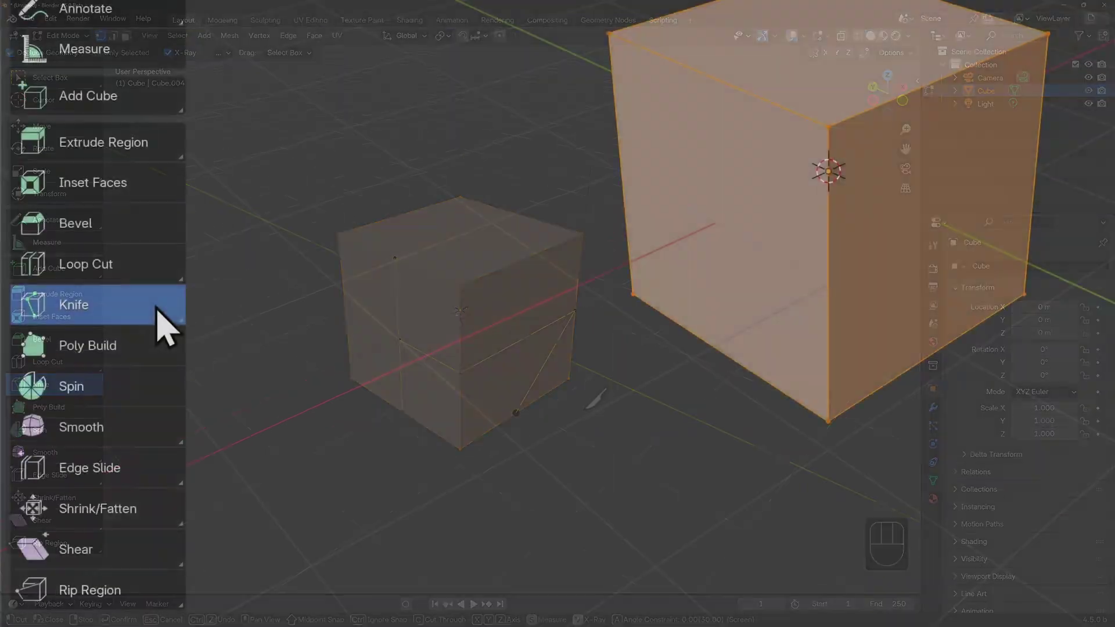
# Bisect the cube with a slicing line drawn across it and adjust the plane
pyautogui.click(85, 385)
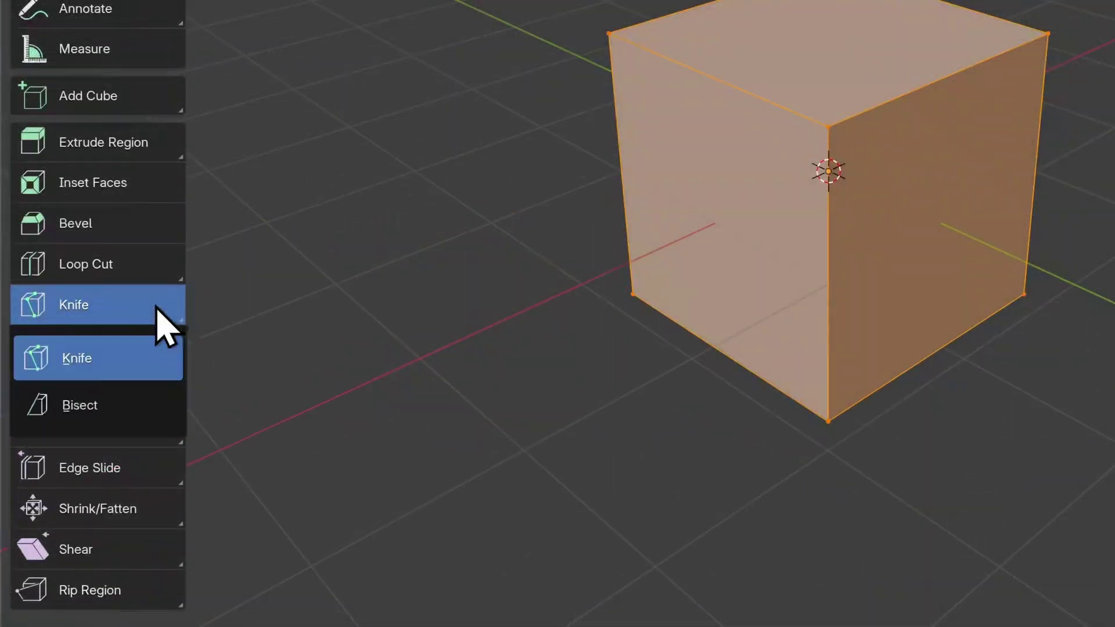
pyautogui.click(150, 406)
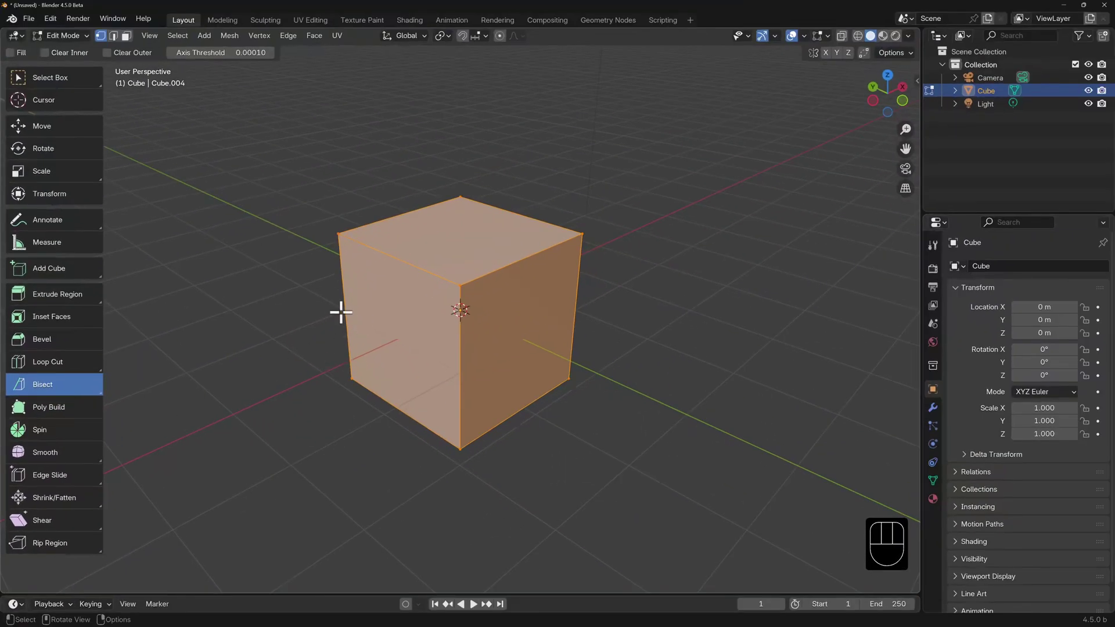
pyautogui.moveTo(341, 311); pyautogui.dragTo(588, 315)
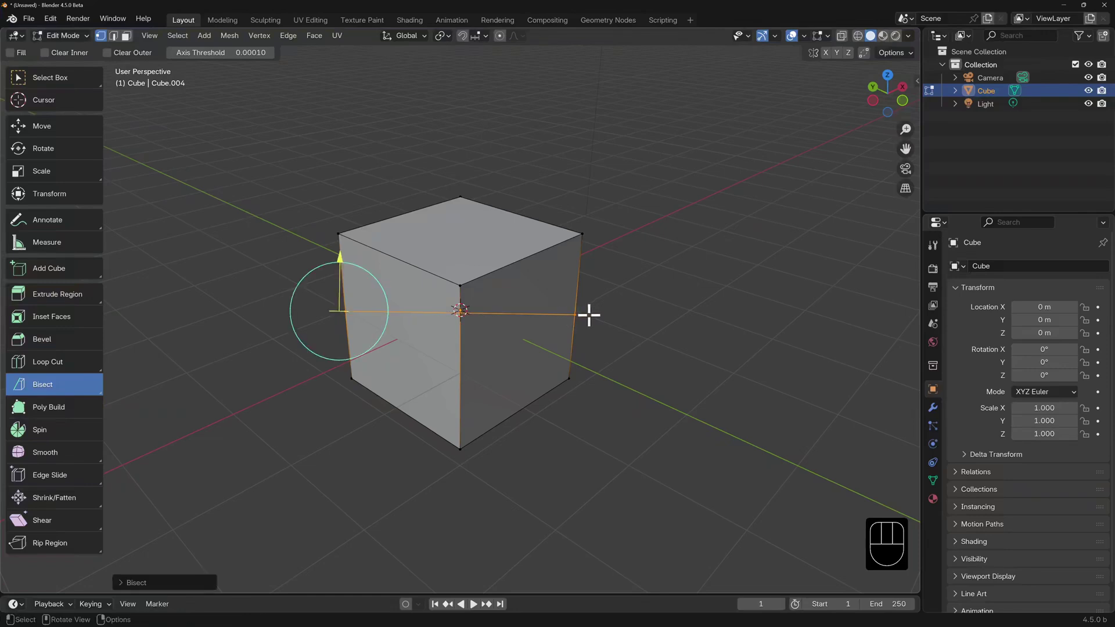
pyautogui.click(118, 583)
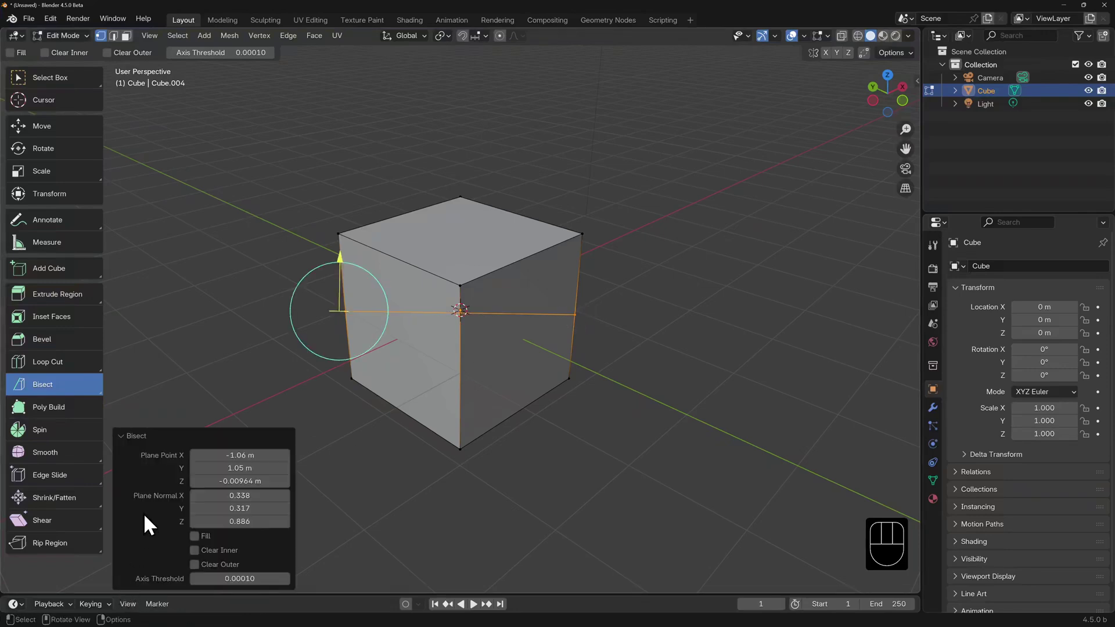
pyautogui.moveTo(144, 512); pyautogui.dragTo(447, 385, button='middle')
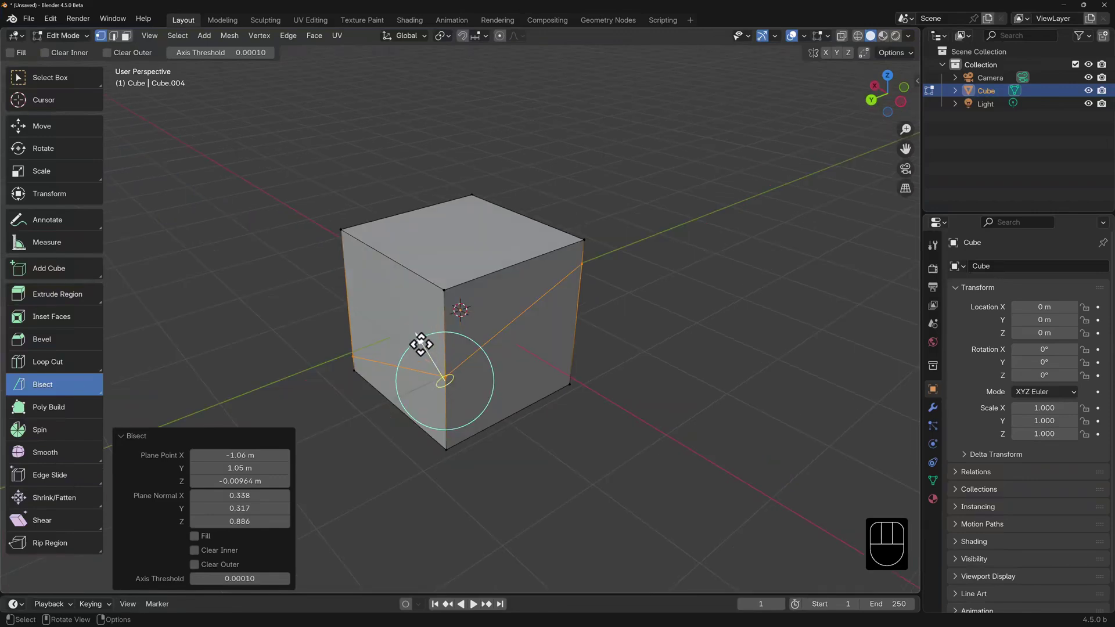
pyautogui.moveTo(421, 344)
pyautogui.mouseDown()
pyautogui.moveTo(410, 326)
pyautogui.moveTo(418, 366)
pyautogui.moveTo(415, 345)
pyautogui.mouseUp()
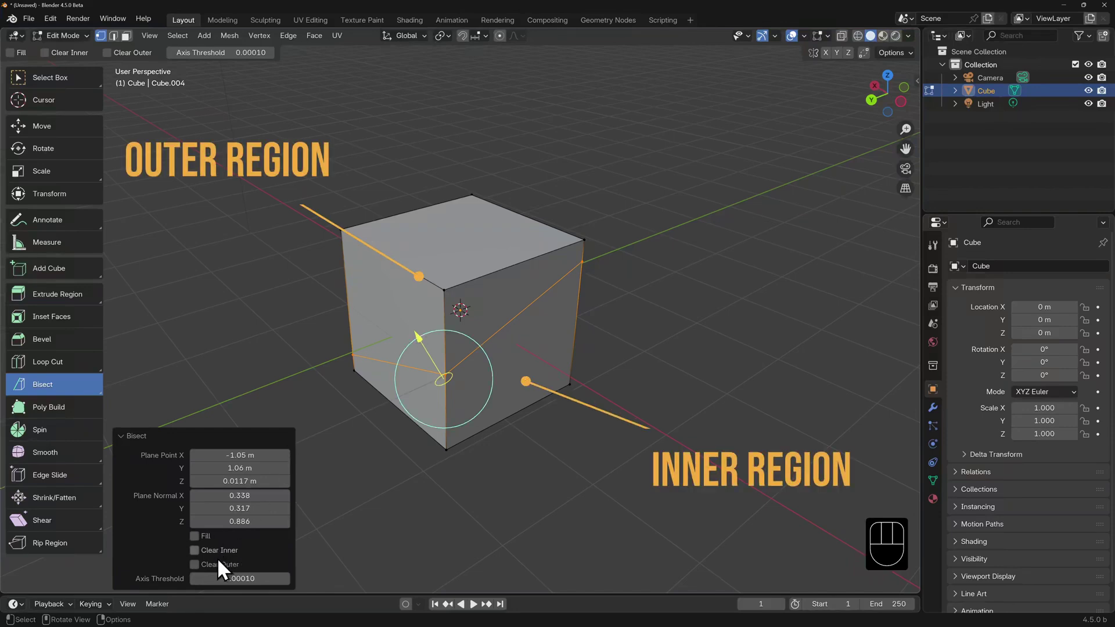
# Enable Clear Outer and Fill to remove the top part and cap the cut
pyautogui.click(194, 549)
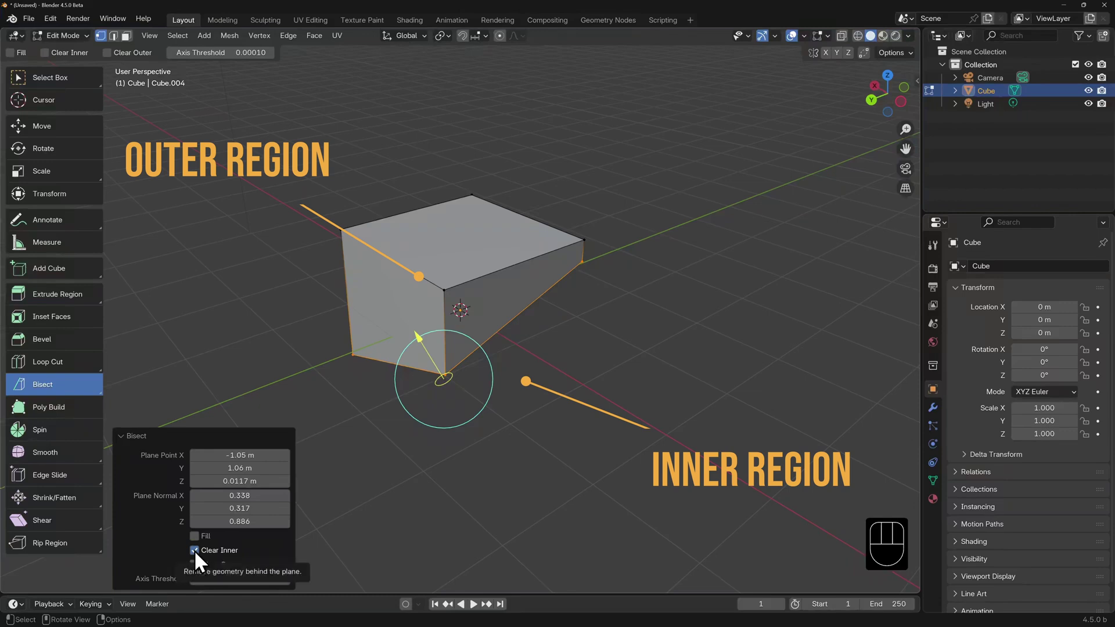
pyautogui.click(193, 549)
pyautogui.click(194, 564)
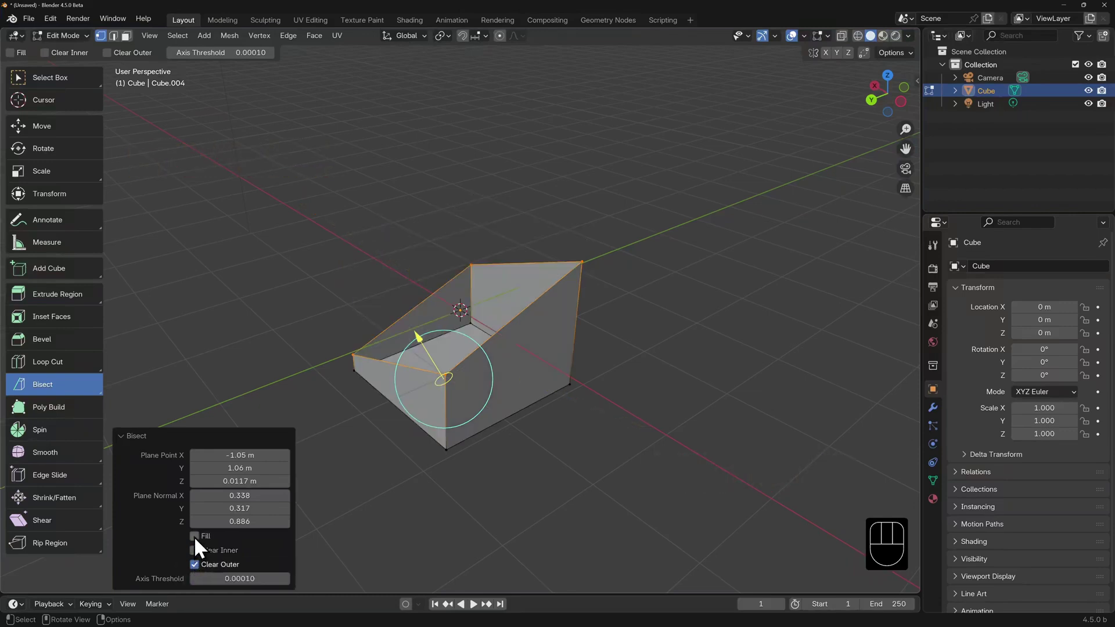
pyautogui.click(194, 535)
pyautogui.moveTo(321, 336); pyautogui.dragTo(453, 319, button='middle')
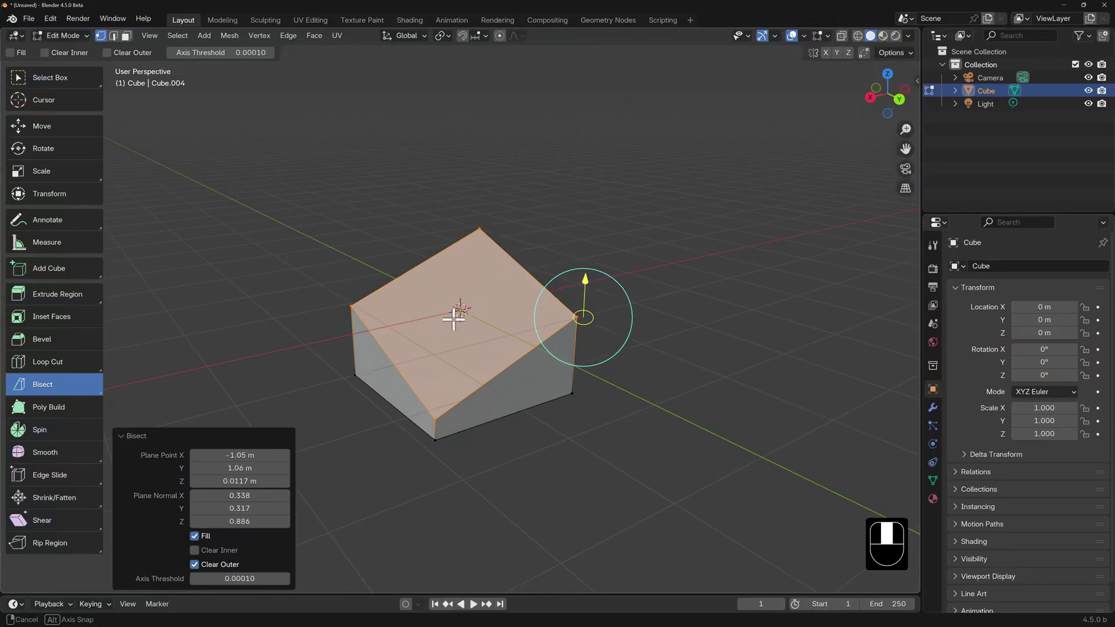
# Undo the bisect and knife a closed hexagon outline into the cube's top face
pyautogui.moveTo(453, 319); pyautogui.dragTo(311, 398, button='middle')
pyautogui.hotkey('ctrl', 'z')
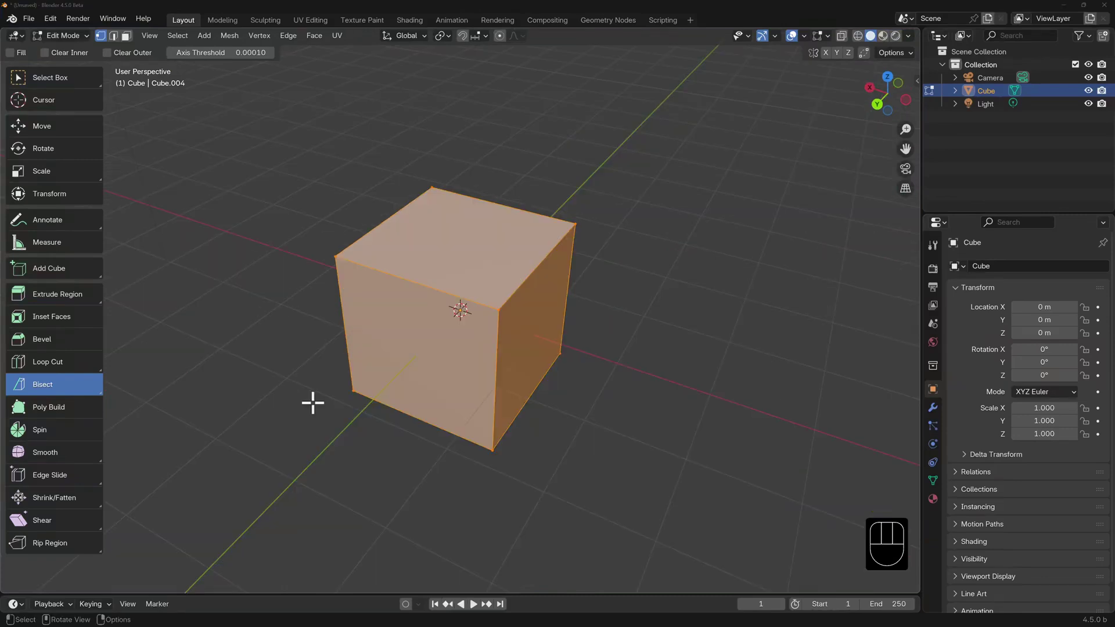
pyautogui.moveTo(57, 379); pyautogui.dragTo(61, 409)
pyautogui.click(423, 224)
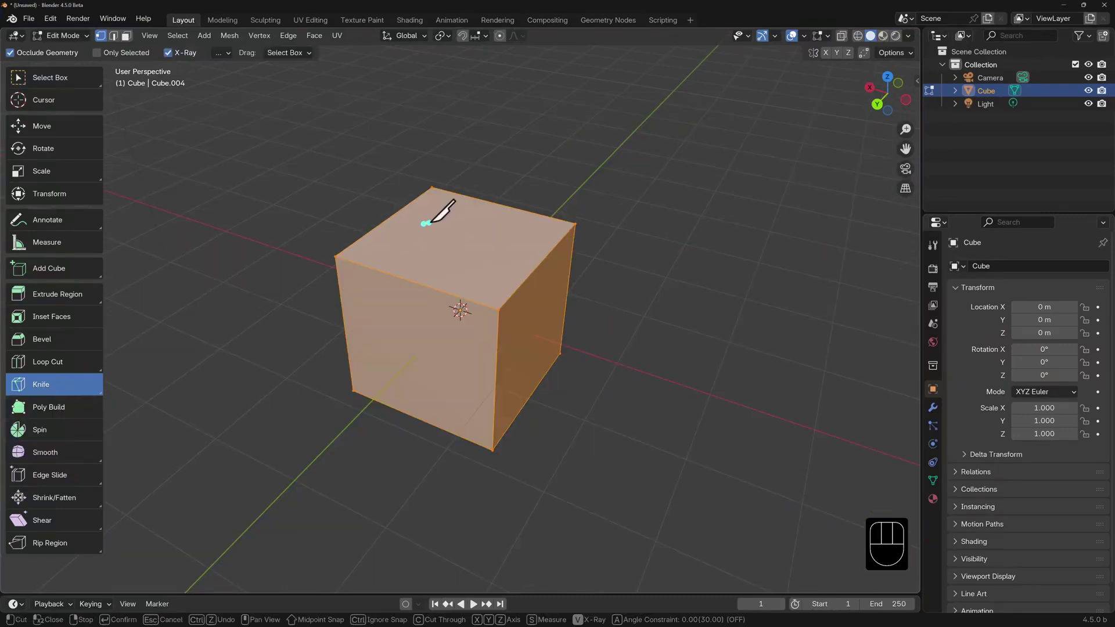
pyautogui.click(463, 220)
pyautogui.click(503, 226)
pyautogui.click(509, 252)
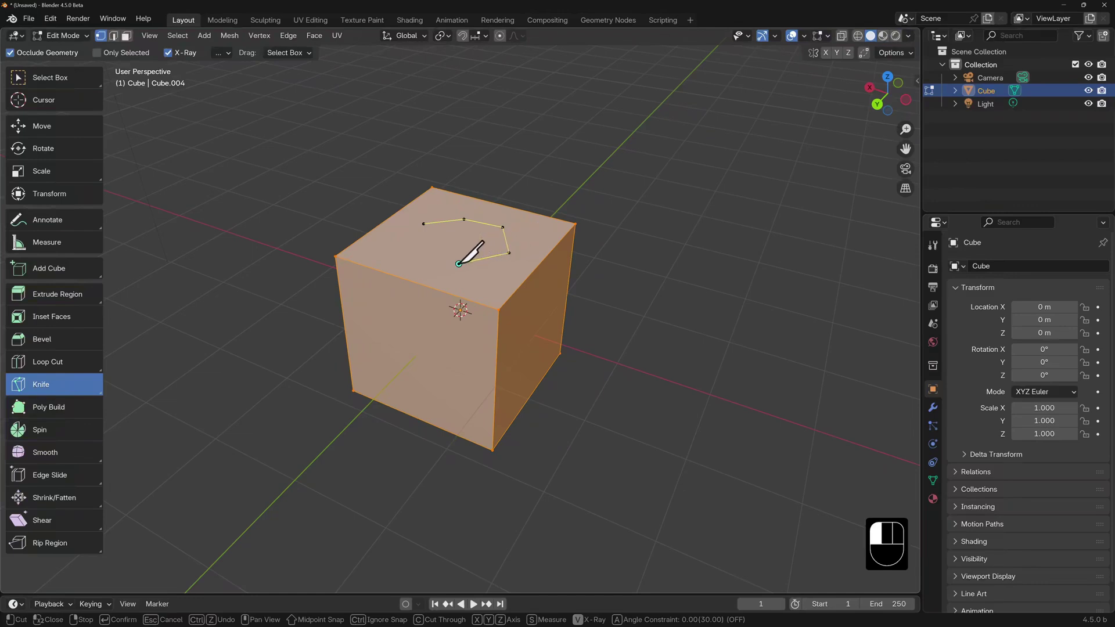
pyautogui.click(459, 264)
pyautogui.click(416, 249)
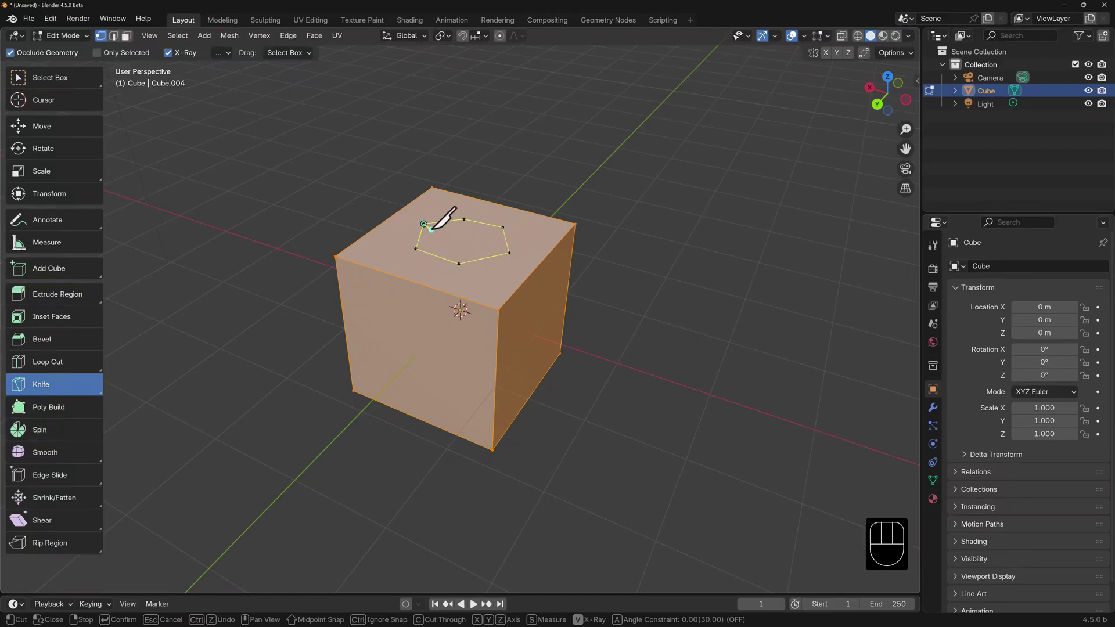
pyautogui.click(423, 224)
pyautogui.press('Return')
# Inset the new hexagonal face on top of the cube
pyautogui.click(56, 318)
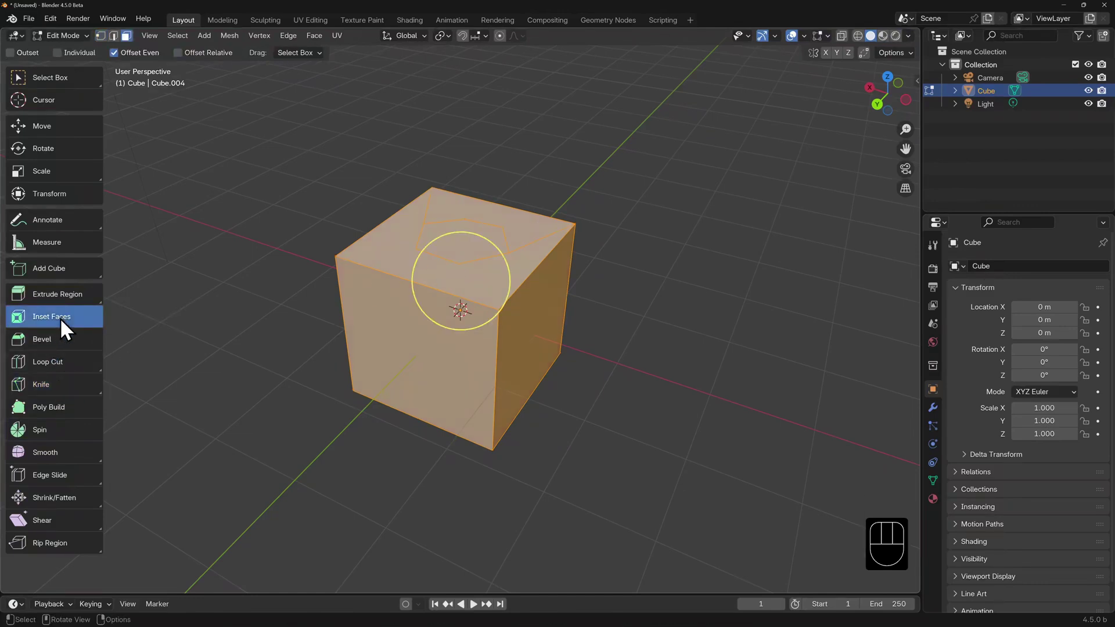
pyautogui.click(458, 238)
pyautogui.moveTo(494, 244); pyautogui.dragTo(477, 240)
# Select the six rim faces around the hexagon and extrude them upward about 0.38 m
pyautogui.press('w')
pyautogui.scroll(2, 464, 244)
pyautogui.click(435, 250)
pyautogui.keyDown('shift'); pyautogui.click(415, 206); pyautogui.keyUp('shift')
pyautogui.keyDown('shift'); pyautogui.click(444, 187); pyautogui.keyUp('shift')
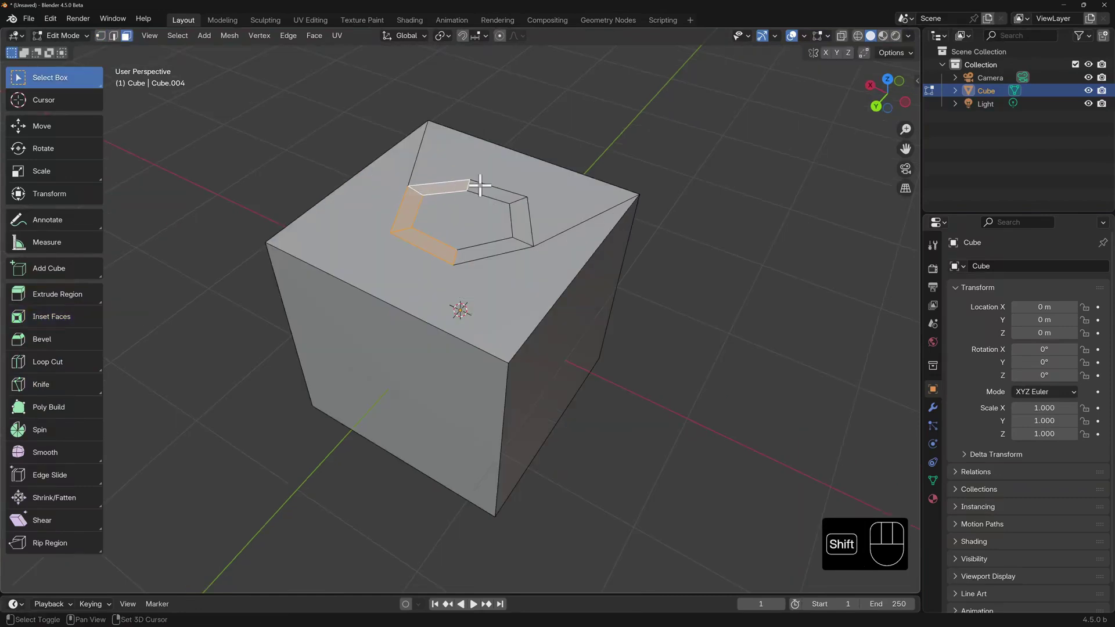
pyautogui.keyDown('shift'); pyautogui.click(492, 193); pyautogui.keyUp('shift')
pyautogui.keyDown('shift'); pyautogui.click(520, 220); pyautogui.keyUp('shift')
pyautogui.keyDown('shift'); pyautogui.click(497, 247); pyautogui.keyUp('shift')
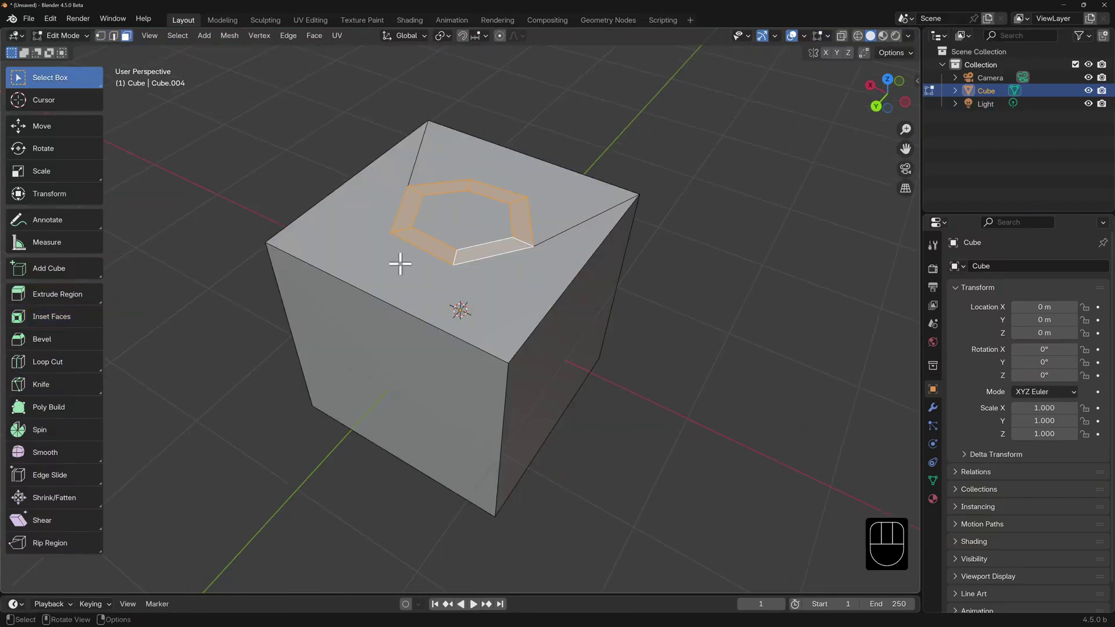
pyautogui.click(76, 298)
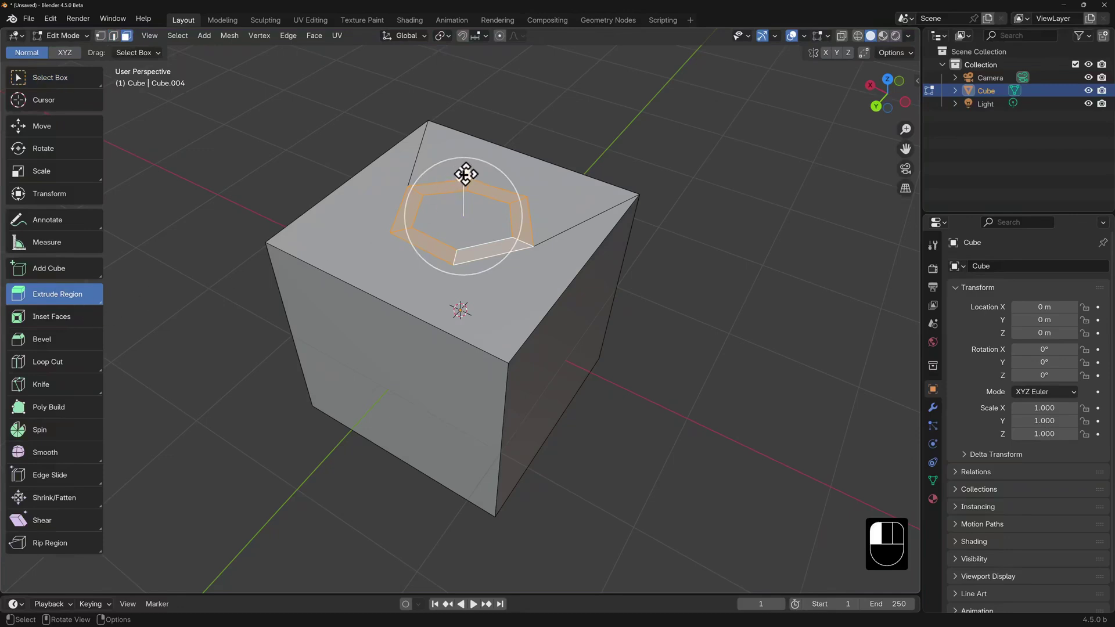
pyautogui.moveTo(463, 175); pyautogui.dragTo(473, 124)
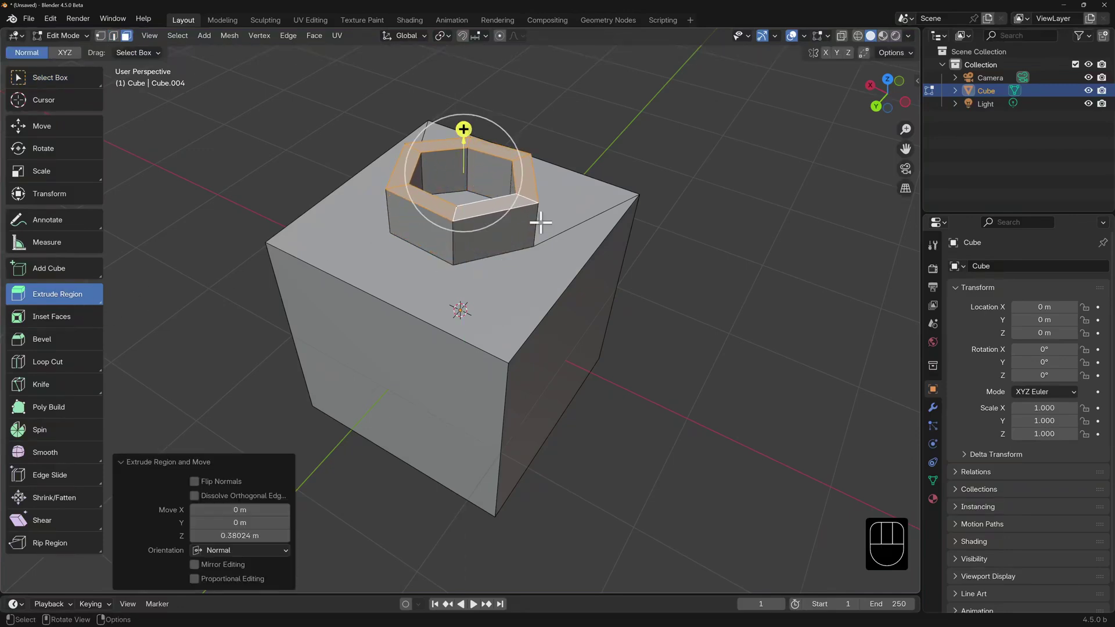
# Inset the raised ring's outer walls by 0.05259 m, pushing the band slightly inward
pyautogui.click(81, 316)
pyautogui.keyDown('ctrl'); pyautogui.keyDown('alt'); pyautogui.keyDown('shift'); pyautogui.click(452, 239); pyautogui.keyUp('shift'); pyautogui.keyUp('alt'); pyautogui.keyUp('ctrl')
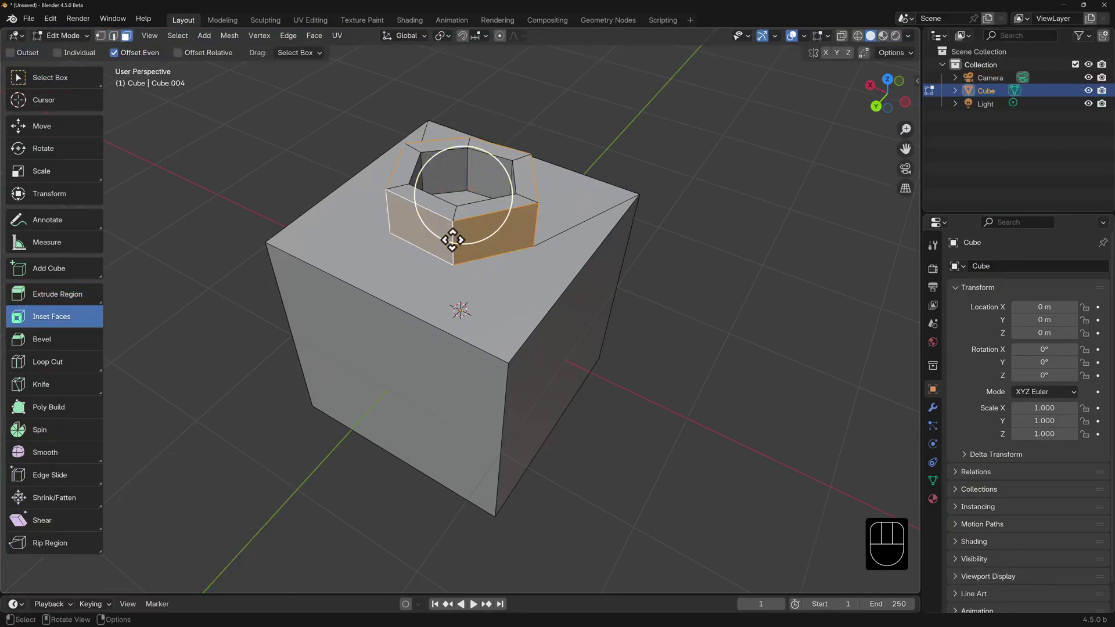
pyautogui.moveTo(503, 222); pyautogui.dragTo(489, 224)
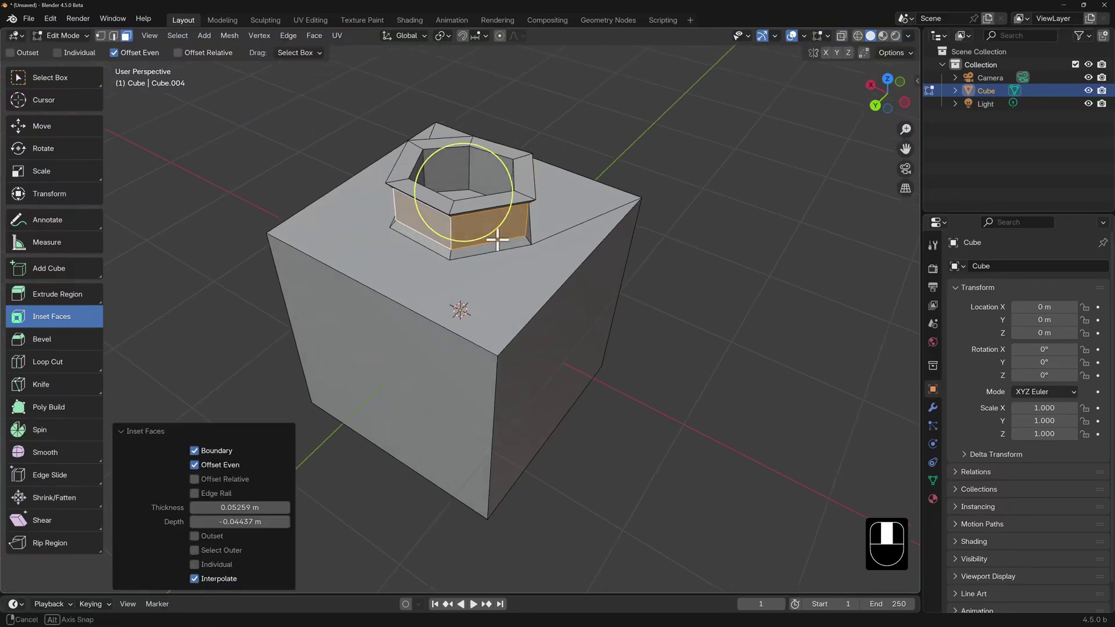
pyautogui.moveTo(490, 224)
pyautogui.mouseDown(button='middle')
pyautogui.moveTo(398, 211)
pyautogui.moveTo(438, 207)
pyautogui.moveTo(489, 224)
pyautogui.mouseUp(button='middle')
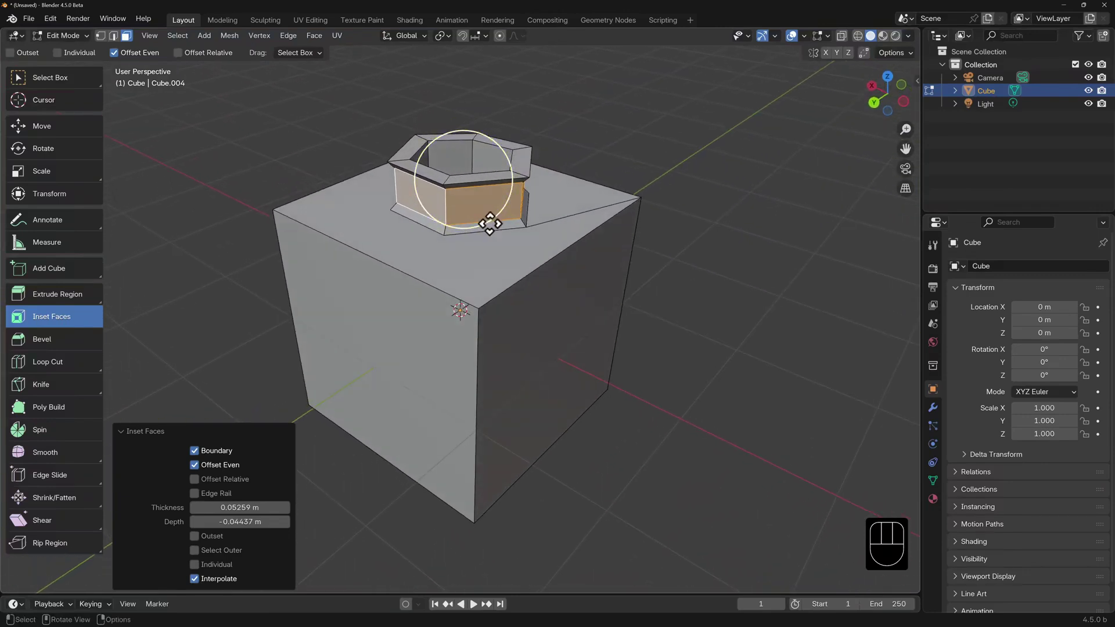